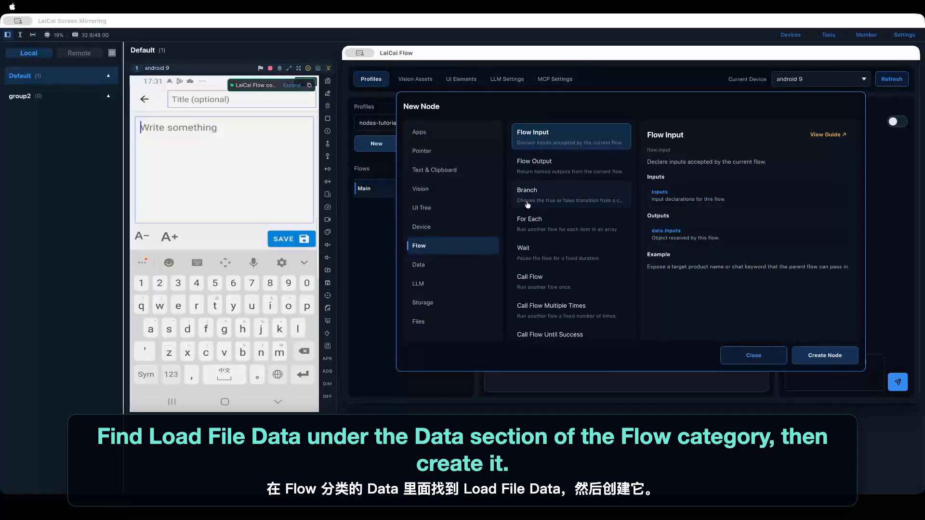
- Create a Load File Data node from the Data category and set its file path to sample-config.json in LaiCai-Load-File-Samples
click(437, 265)
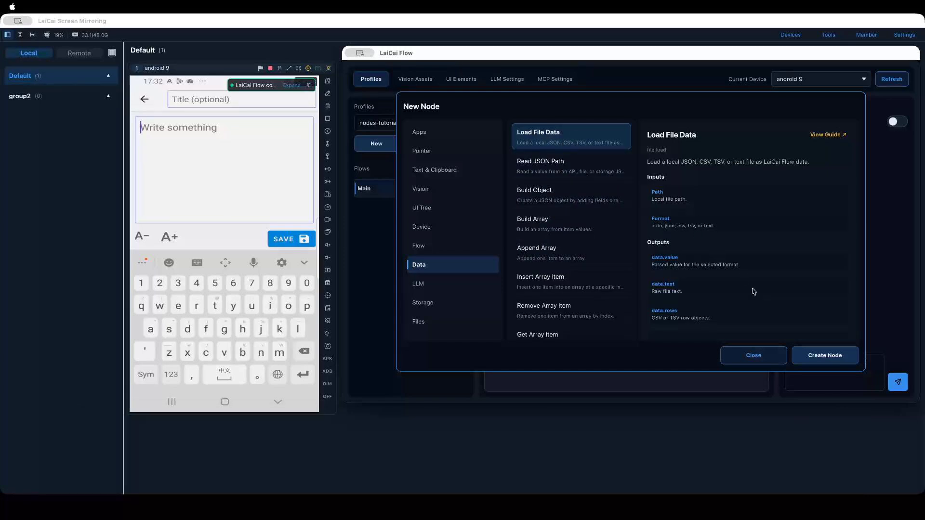
click(808, 359)
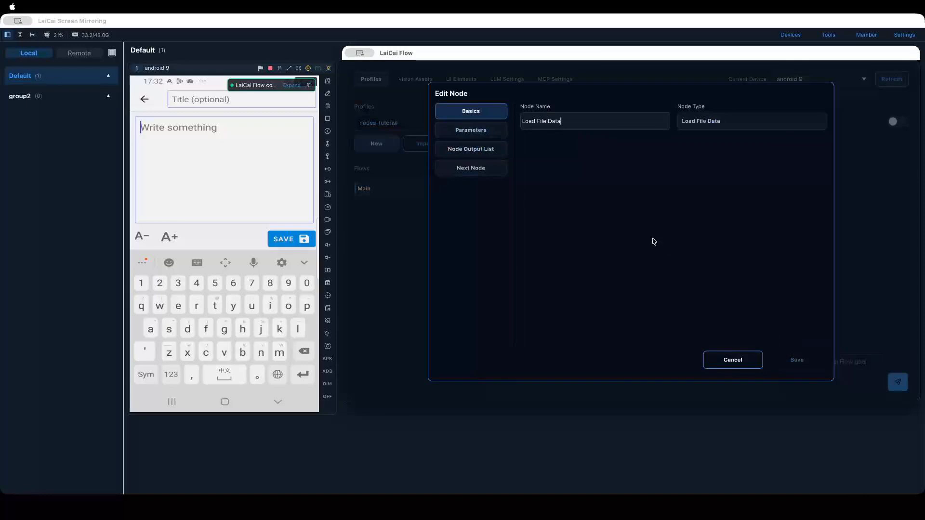
click(490, 131)
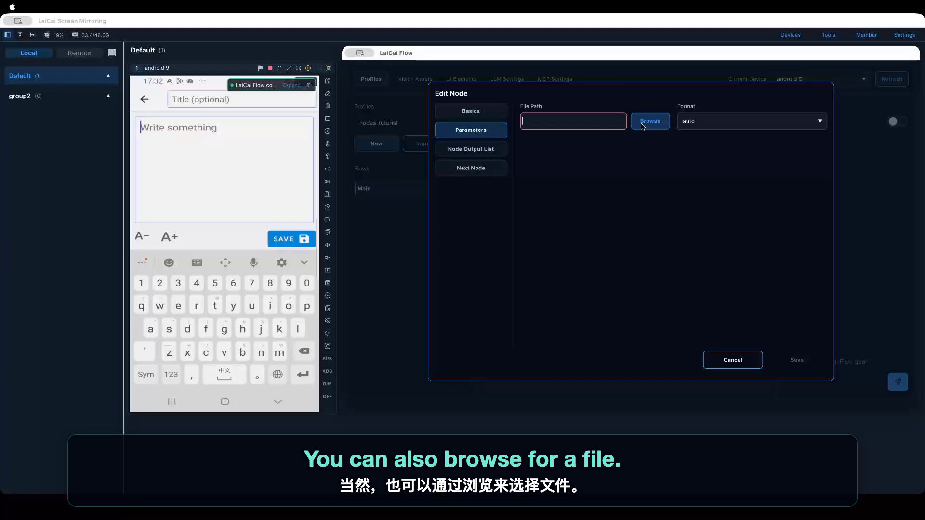
click(643, 127)
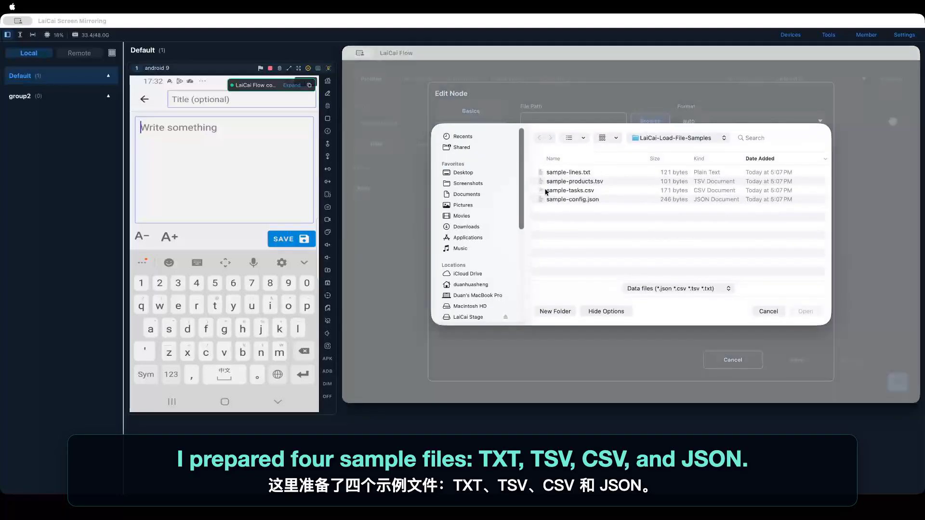
click(576, 173)
click(583, 183)
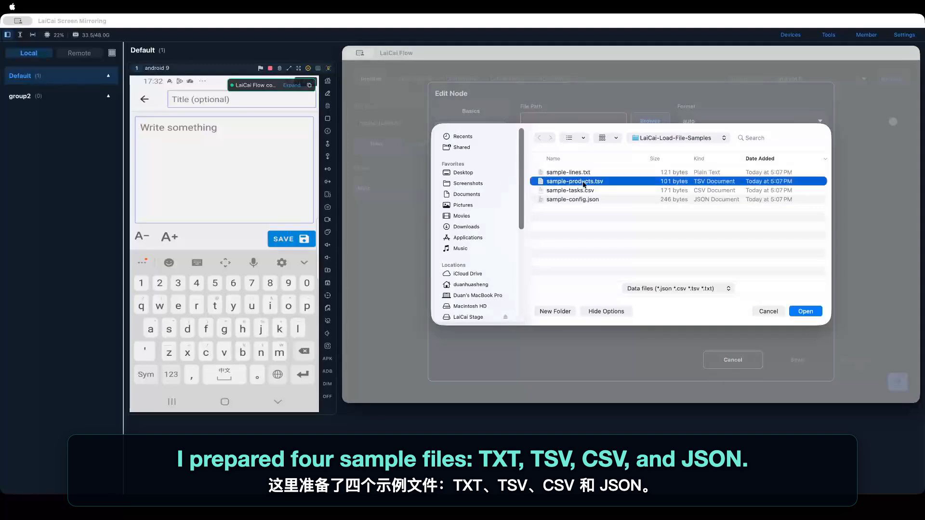
click(588, 190)
click(590, 199)
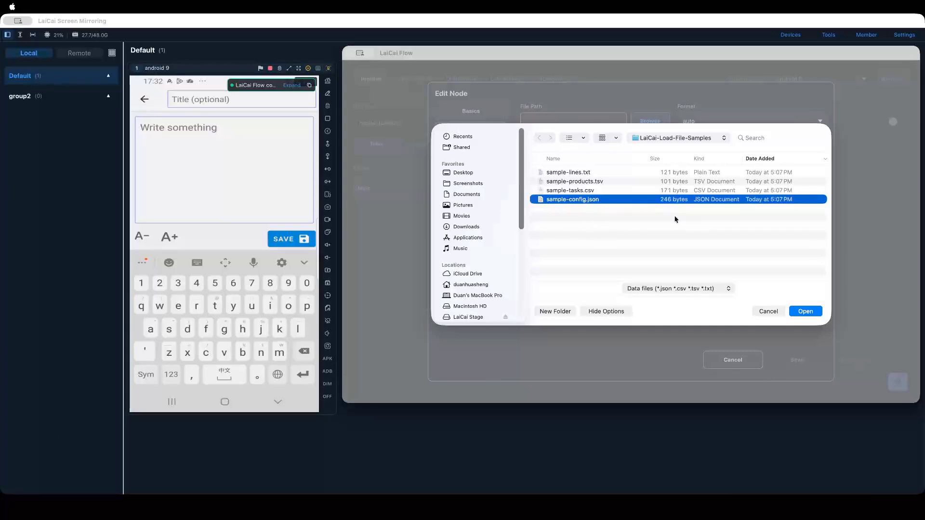
click(804, 312)
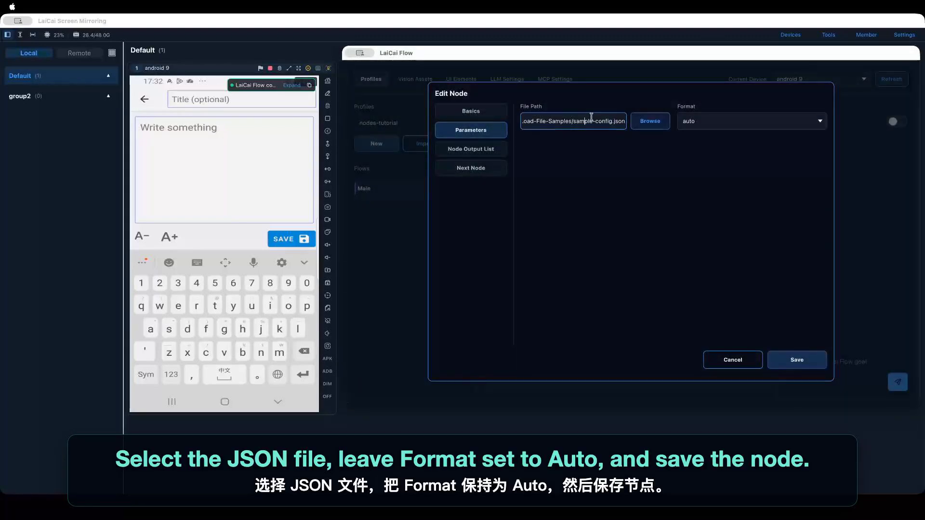
- Keep the Load File Data node's format set to auto, save it, and connect the Entry node to it
drag(593, 121, 659, 129)
click(609, 123)
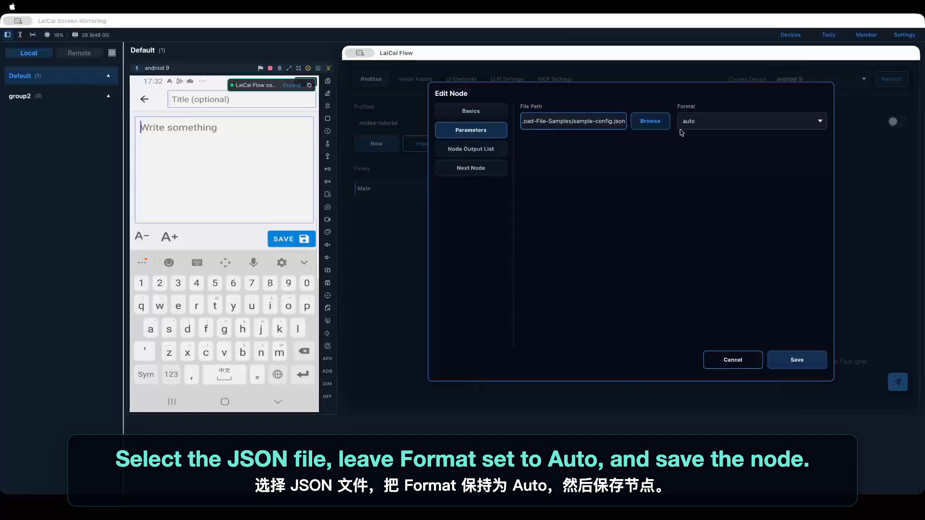
click(704, 124)
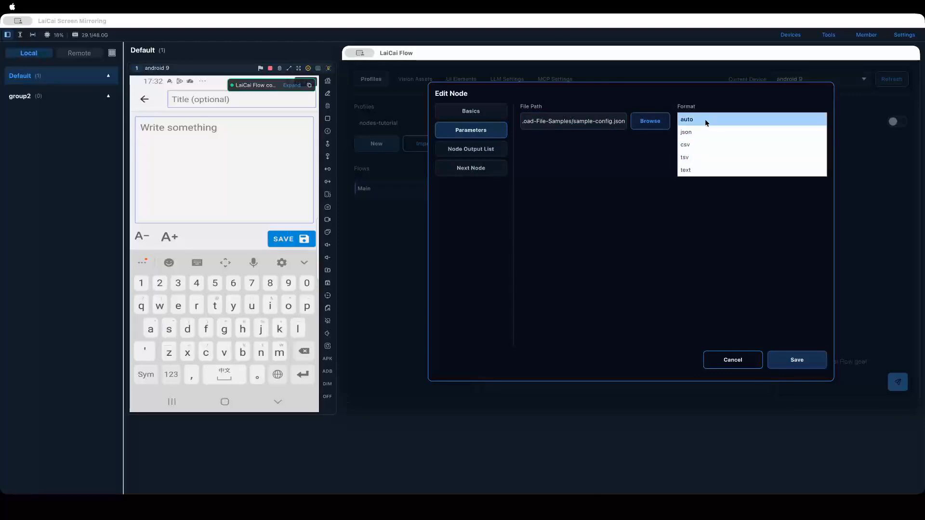
click(704, 119)
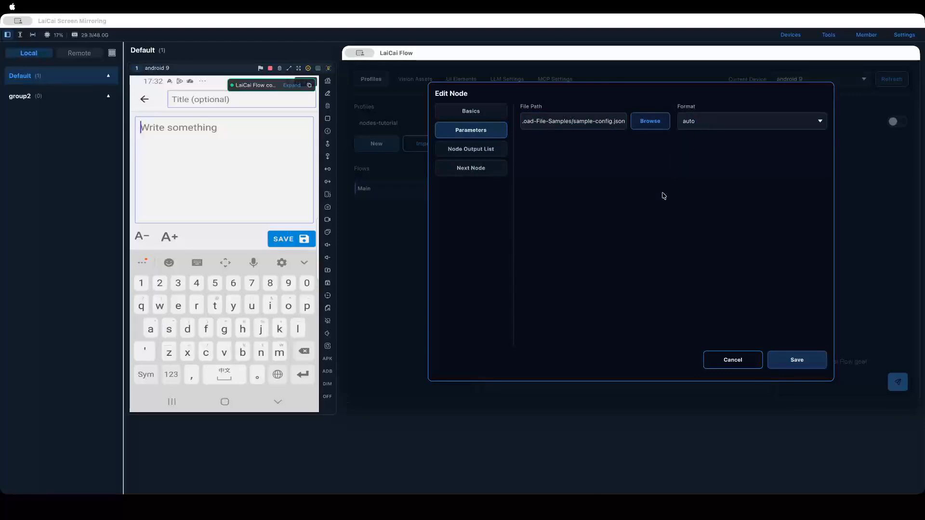
click(785, 357)
drag(567, 194, 563, 262)
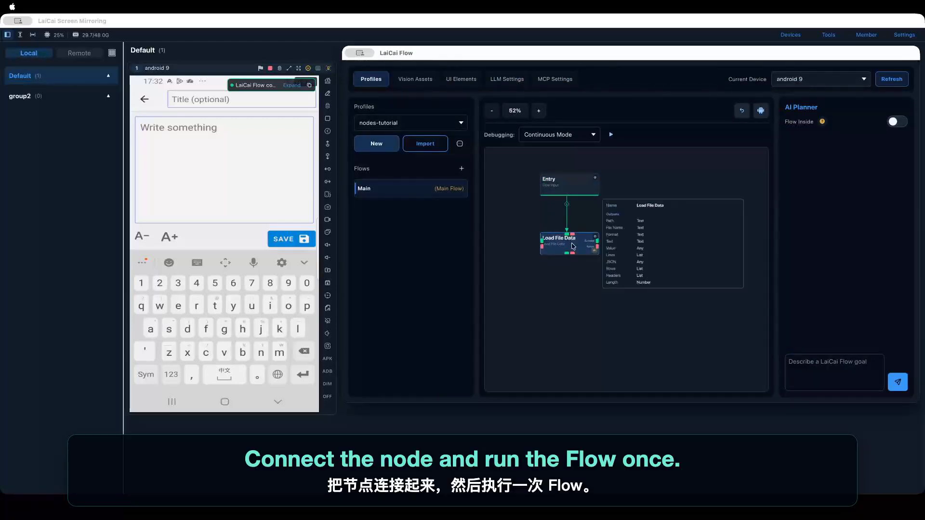
- Run the flow in Continuous Mode and inspect the Load File Data output in the phone's log and the node's information panel
click(610, 134)
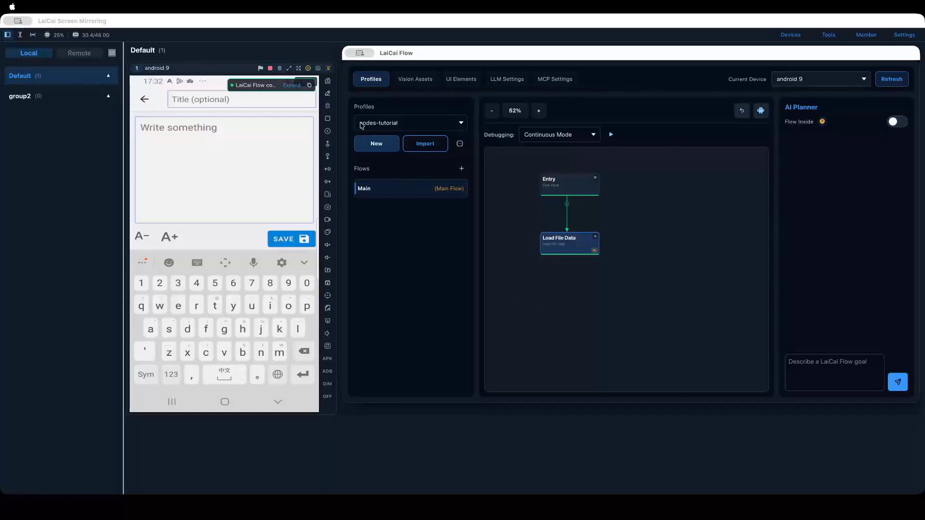
click(292, 85)
scroll(216, 167, up, 2)
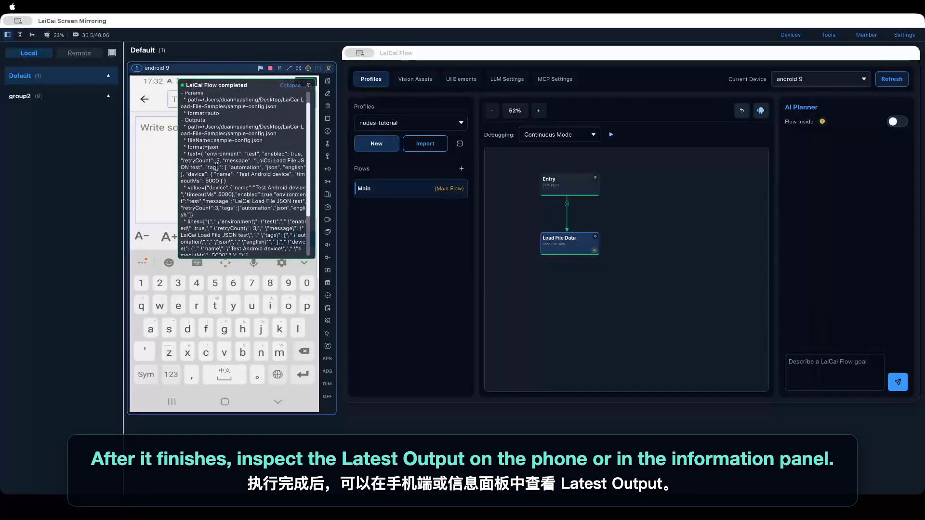
scroll(216, 167, up, 1)
mouse_move(571, 247)
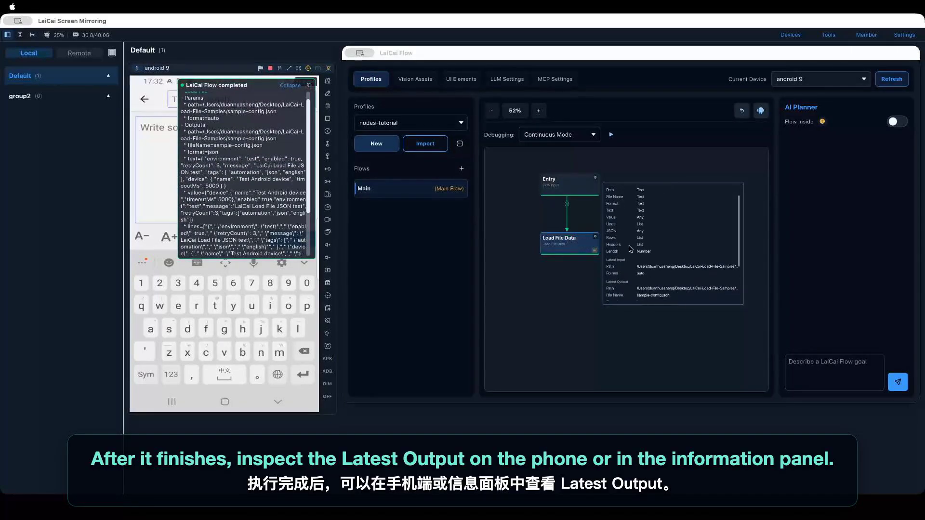
scroll(630, 249, down, 4)
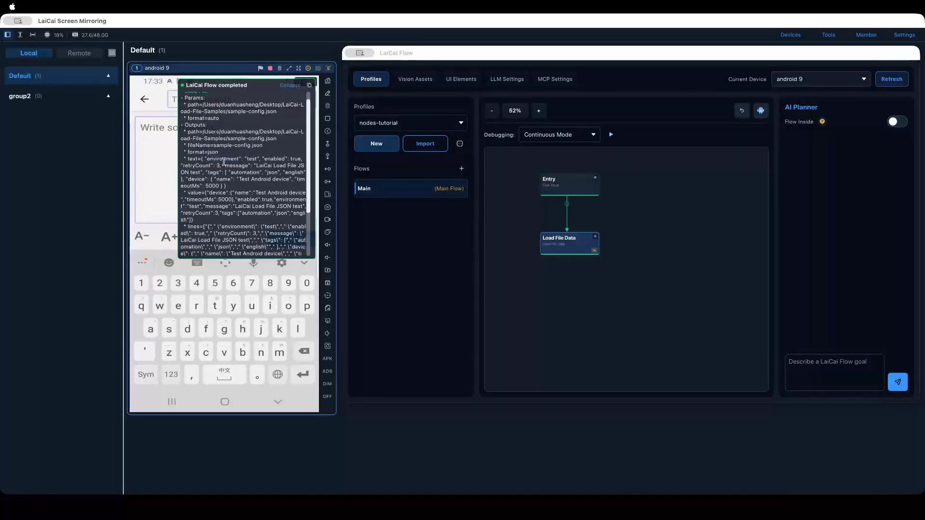
- Create a Pick Field node from the Data category in the empty canvas area below Load File Data
right_click(557, 300)
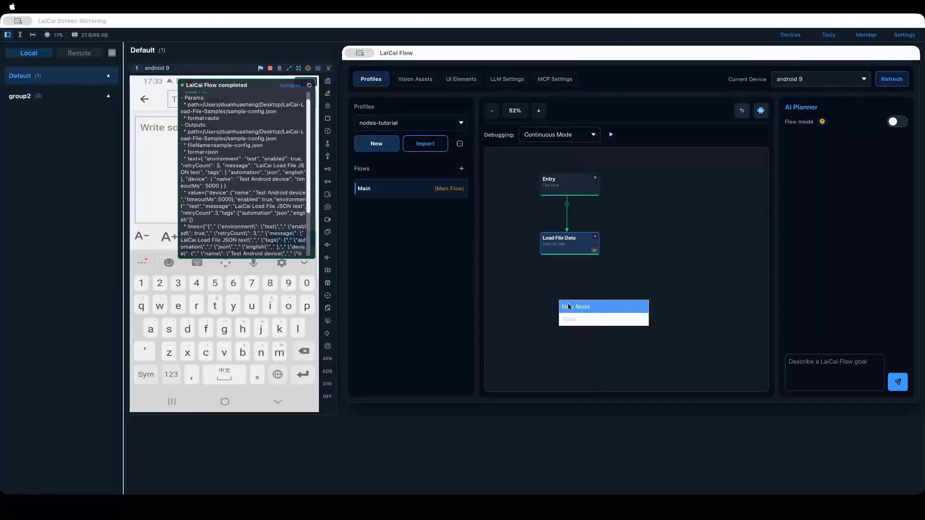
click(568, 303)
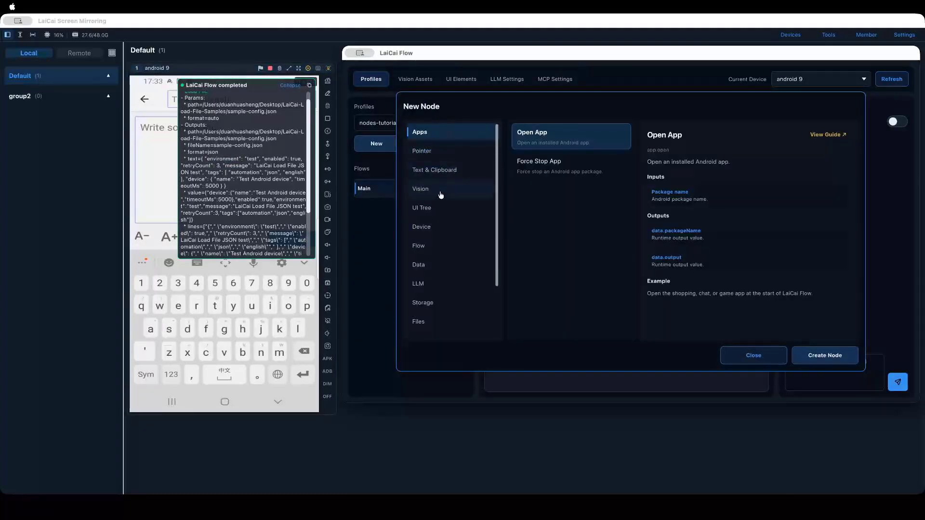
click(443, 263)
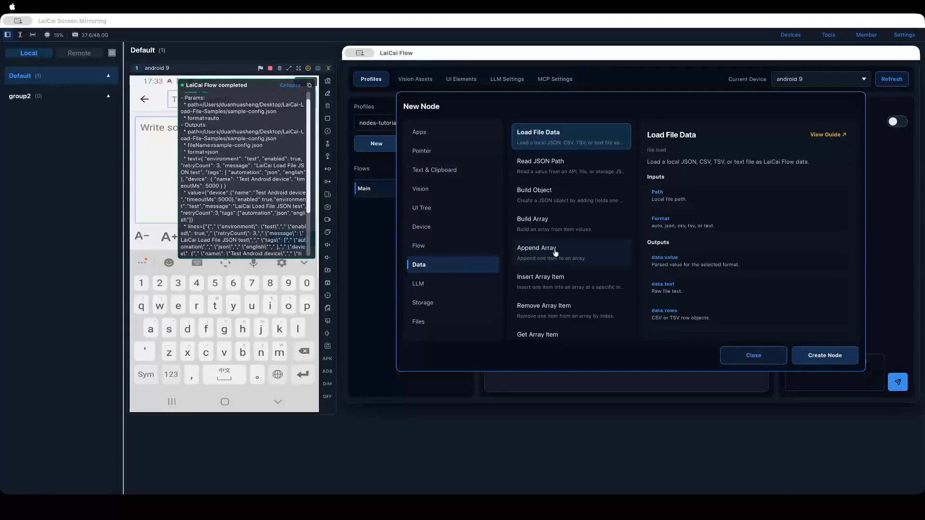
scroll(555, 253, down, 2)
scroll(555, 253, down, 2)
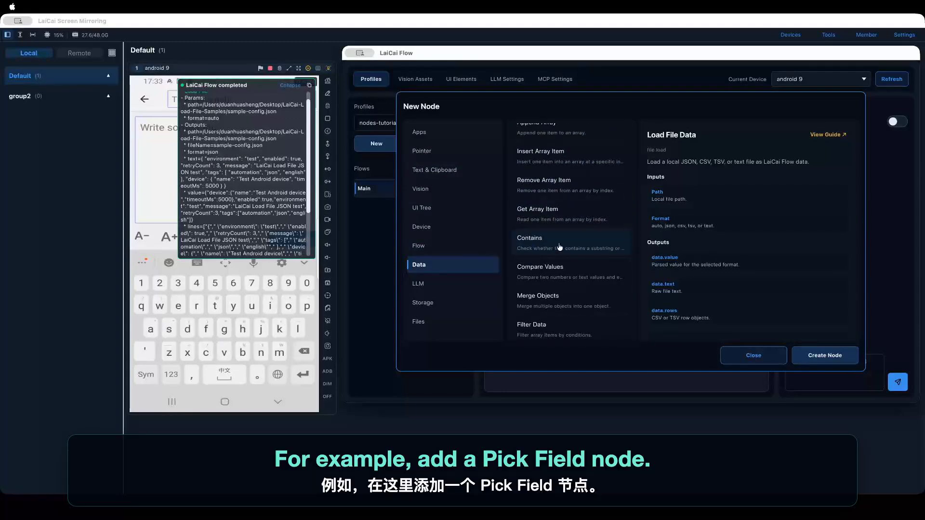
scroll(544, 239, down, 5)
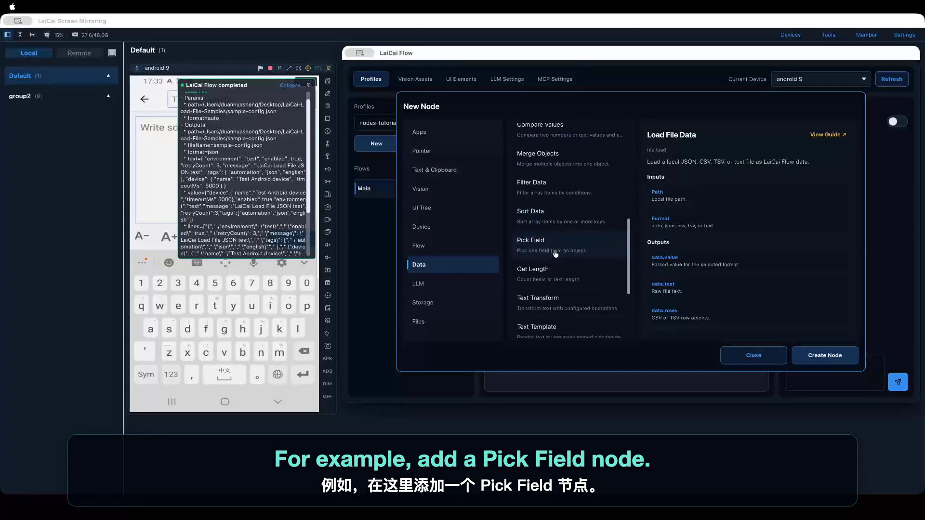
click(557, 248)
click(825, 356)
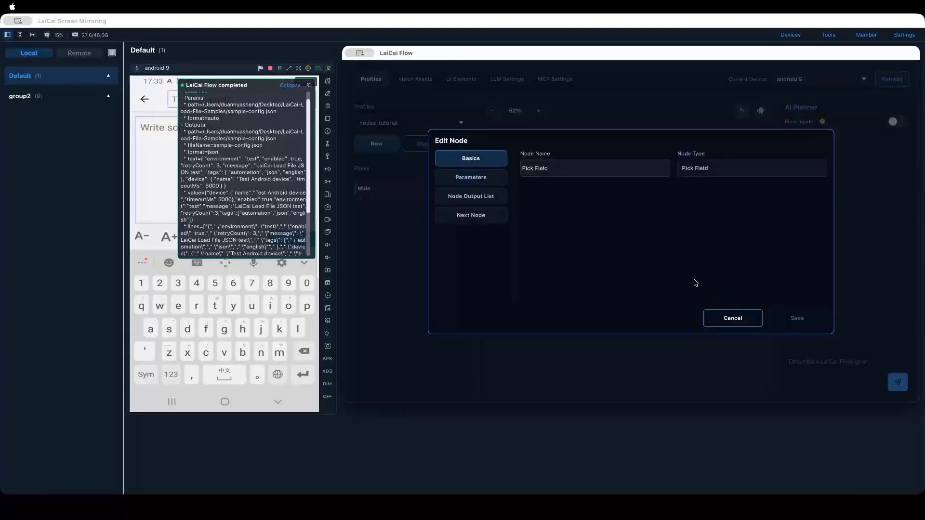
- Set the Pick Field node's source node to Load File Data and its data to use to JSON
click(494, 184)
click(570, 168)
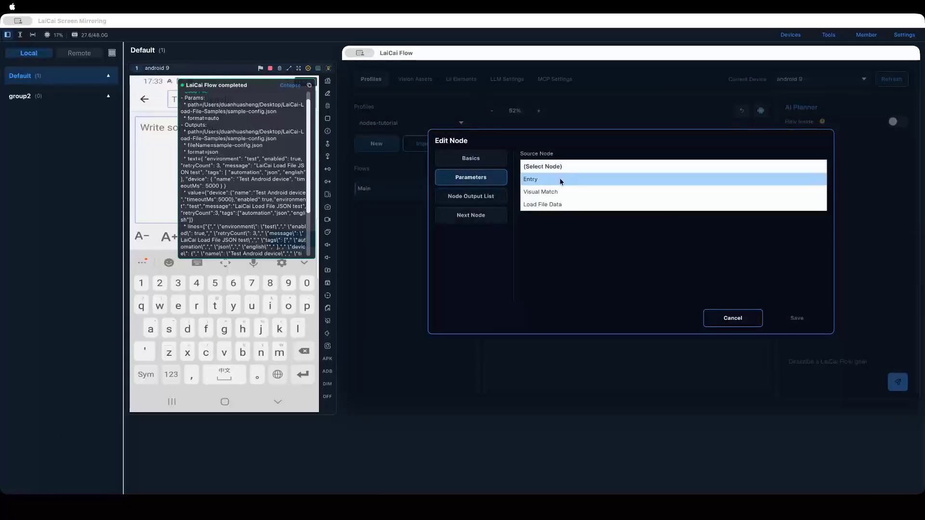
click(571, 207)
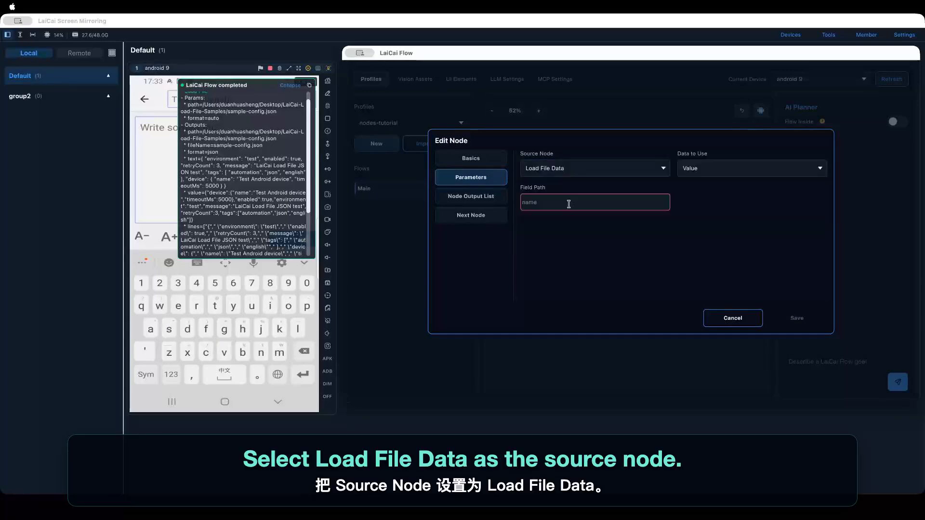
click(701, 171)
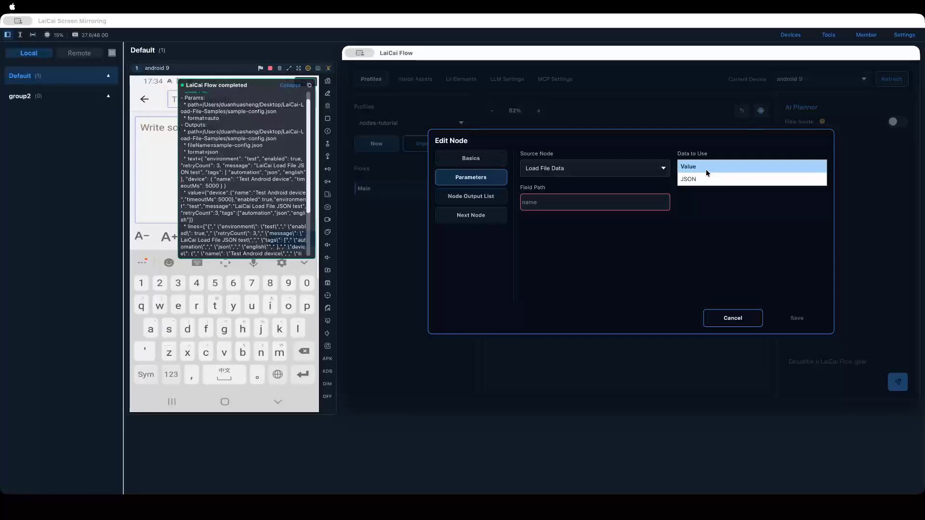
click(706, 178)
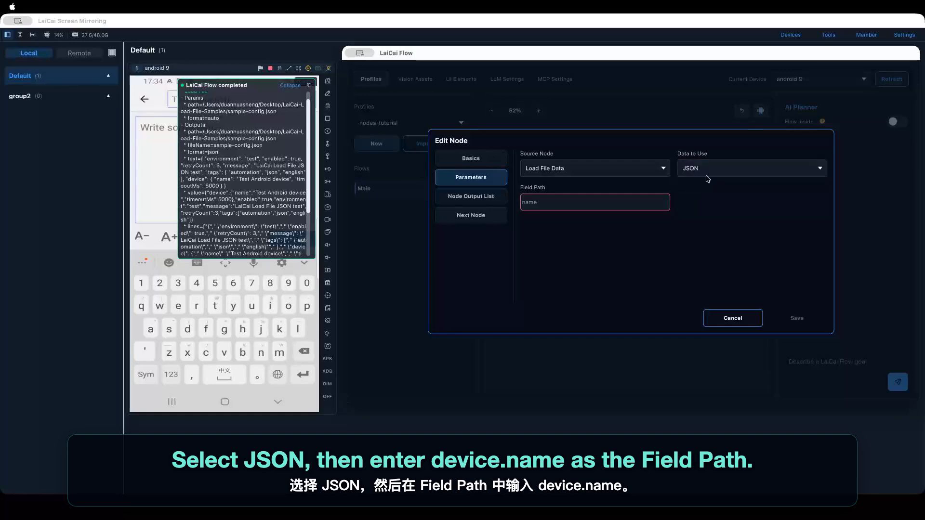
- Set the field path to device.name based on the logged JSON, save the node, and connect Load File Data to Pick Field
click(553, 205)
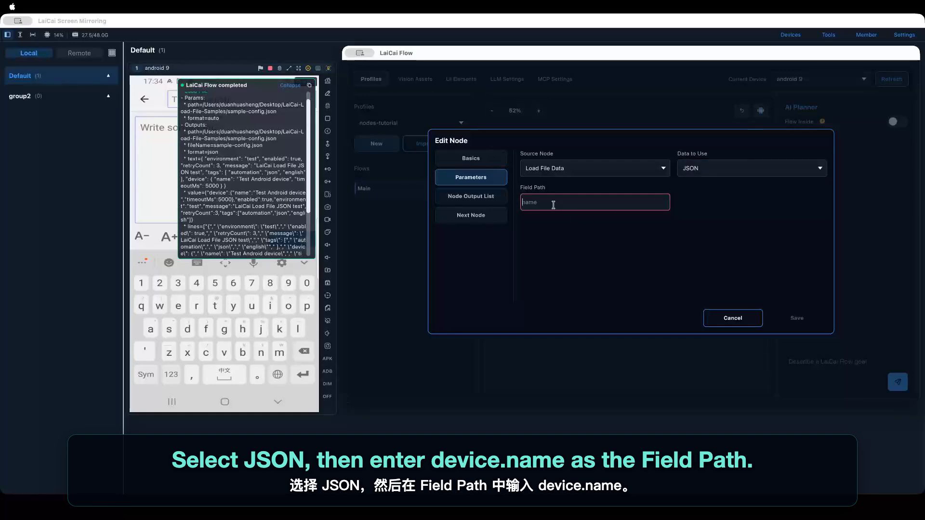
click(220, 219)
scroll(220, 219, down, 3)
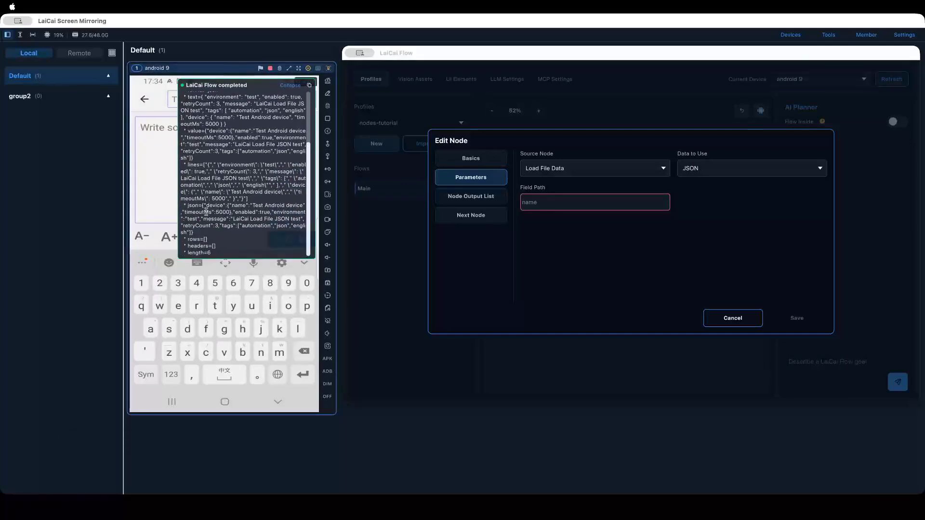
double_click(218, 205)
click(531, 200)
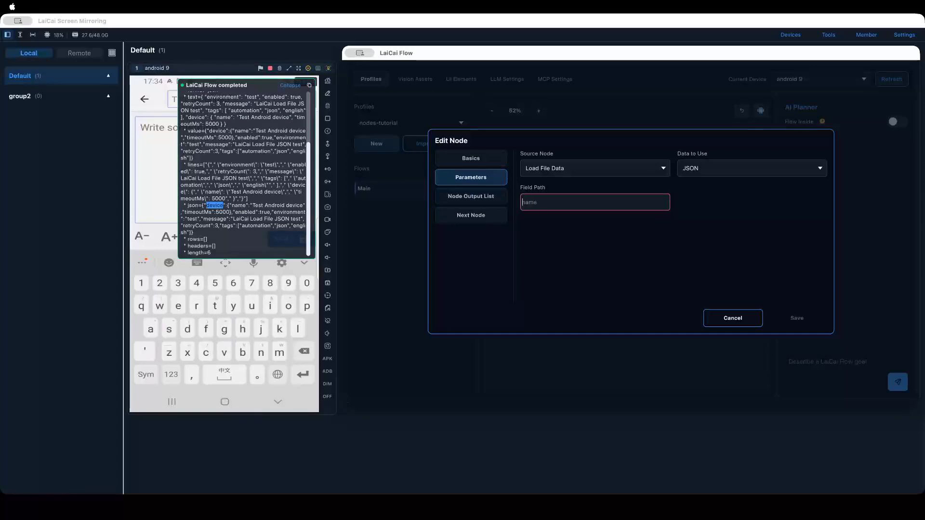
text(devi)
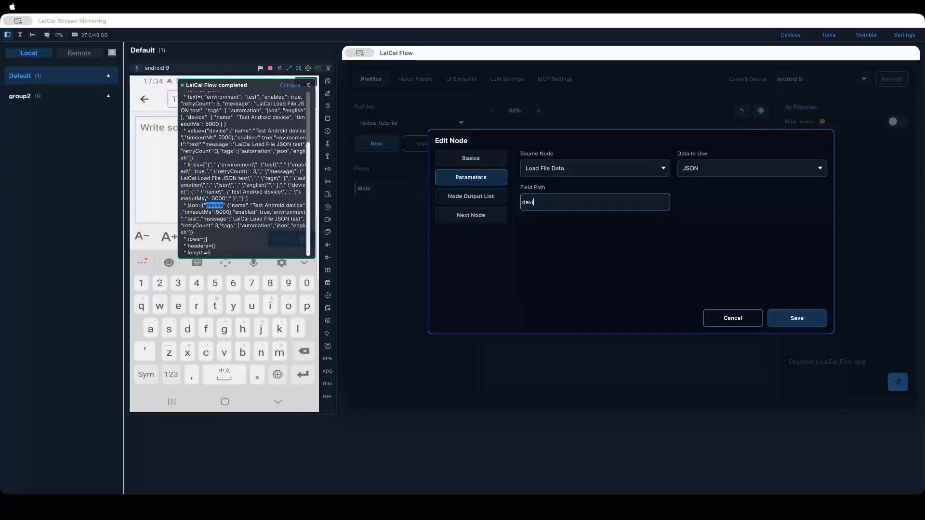
text(ce.name)
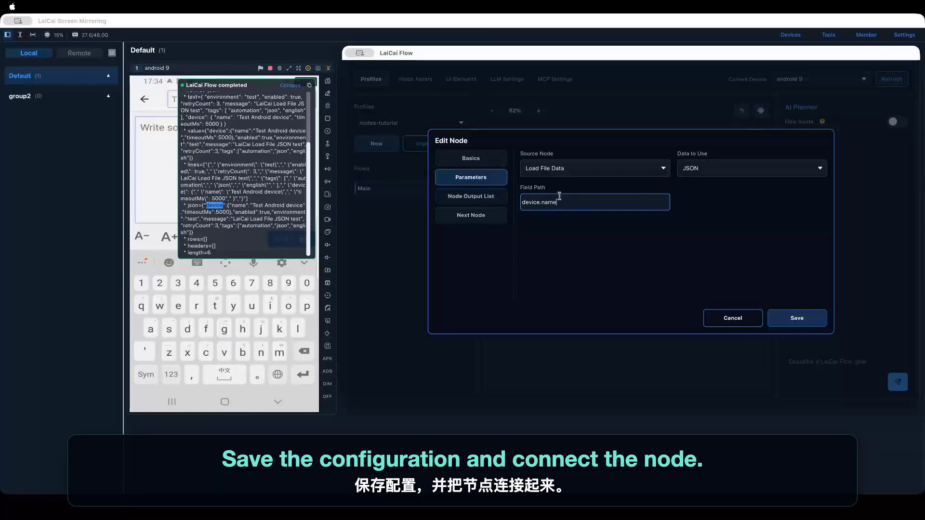
click(792, 318)
drag(568, 256, 562, 298)
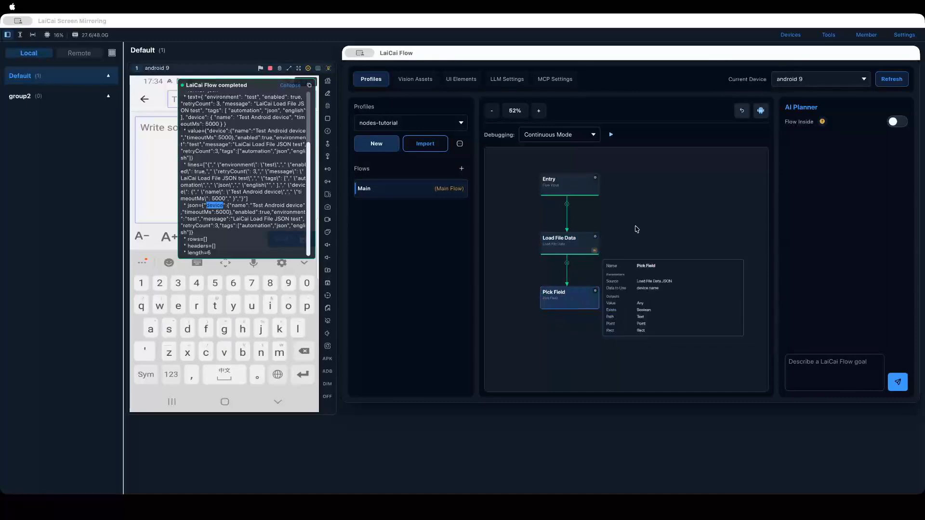
- Run the flow again and check Pick Field's latest output against the device key in the logged JSON
click(610, 136)
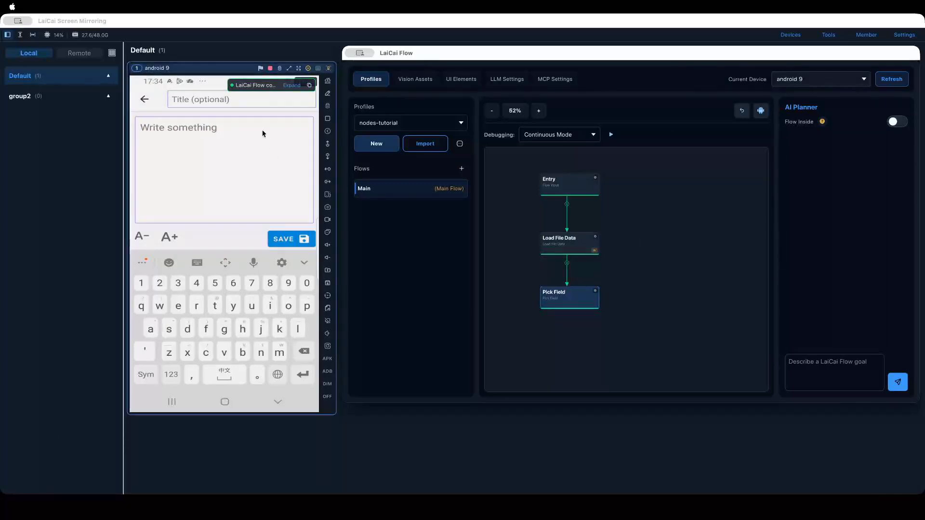
click(289, 87)
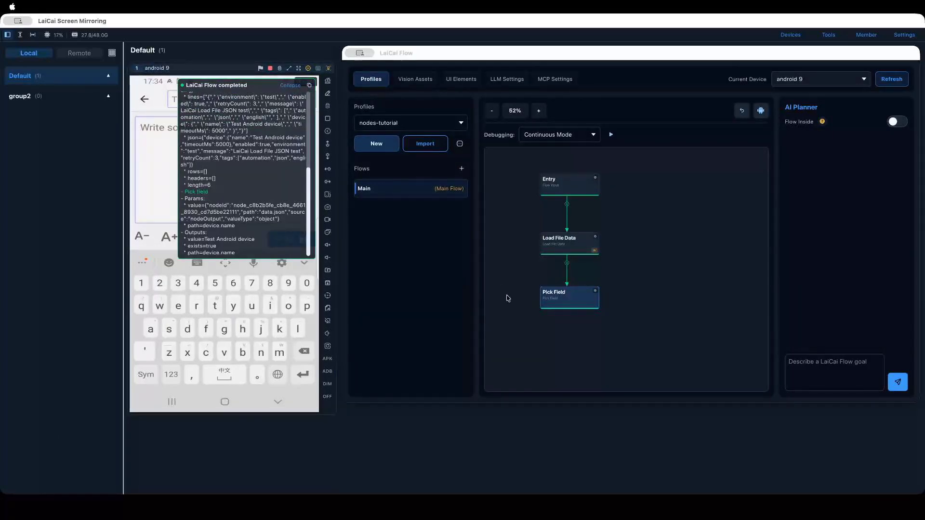
mouse_move(562, 303)
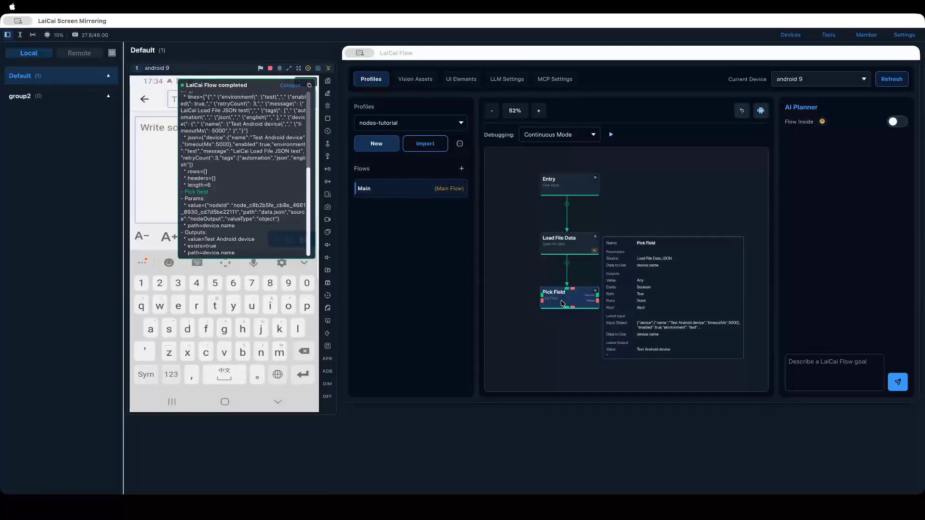
scroll(667, 323, down, 1)
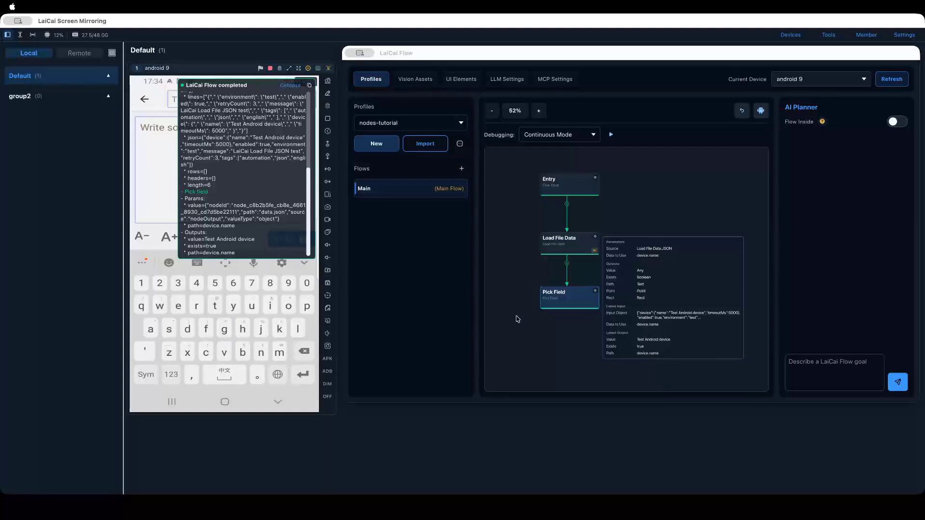
scroll(223, 167, up, 2)
double_click(210, 171)
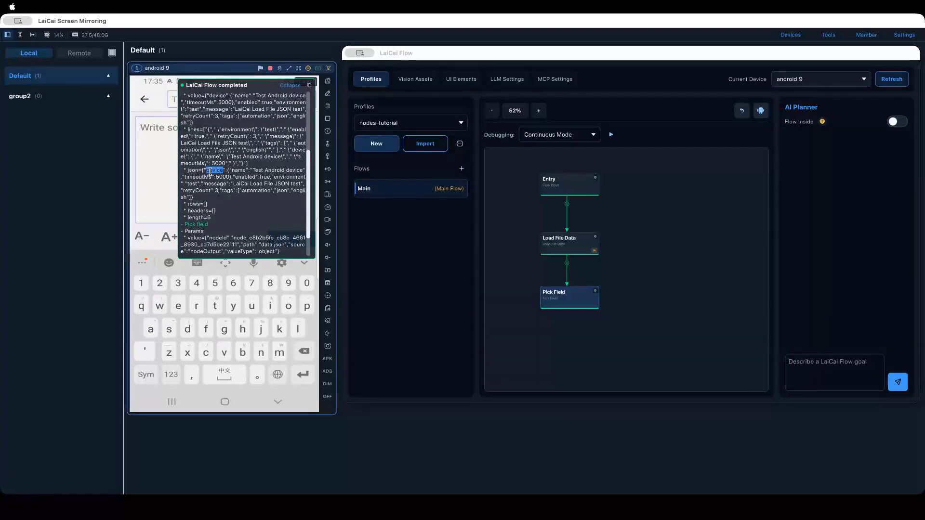
- Examine the device object and the other keys in Load File Data's logged json output
click(207, 169)
triple_click(226, 170)
double_click(238, 171)
double_click(245, 177)
click(252, 186)
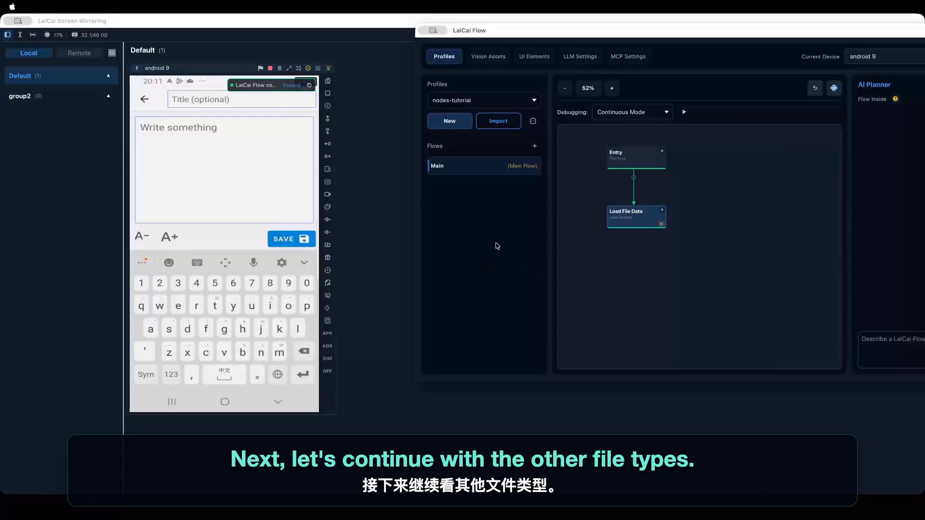
- Change the Load File Data node's file path to sample-tasks.csv from the LaiCai-Load-File-Samples folder and save the node
click(548, 33)
drag(548, 32, 478, 41)
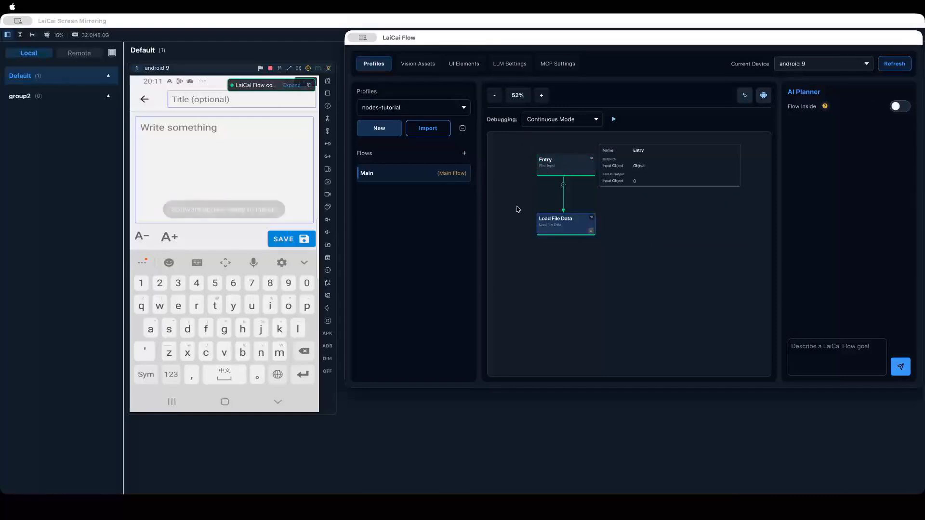
right_click(557, 227)
click(562, 230)
click(474, 114)
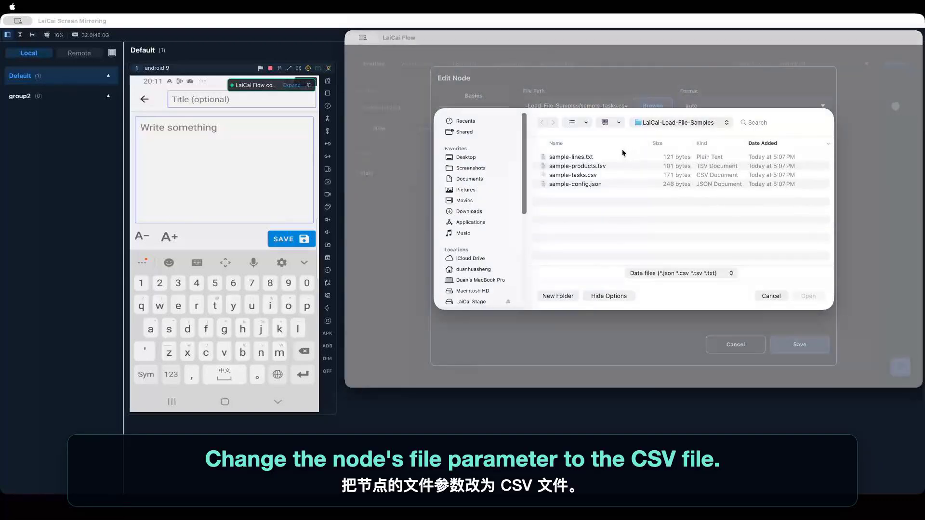
click(591, 175)
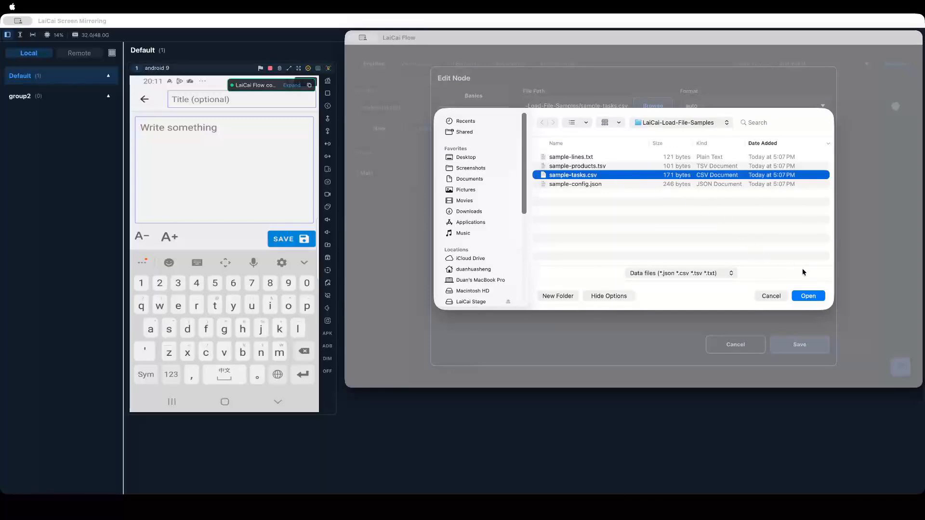
click(811, 297)
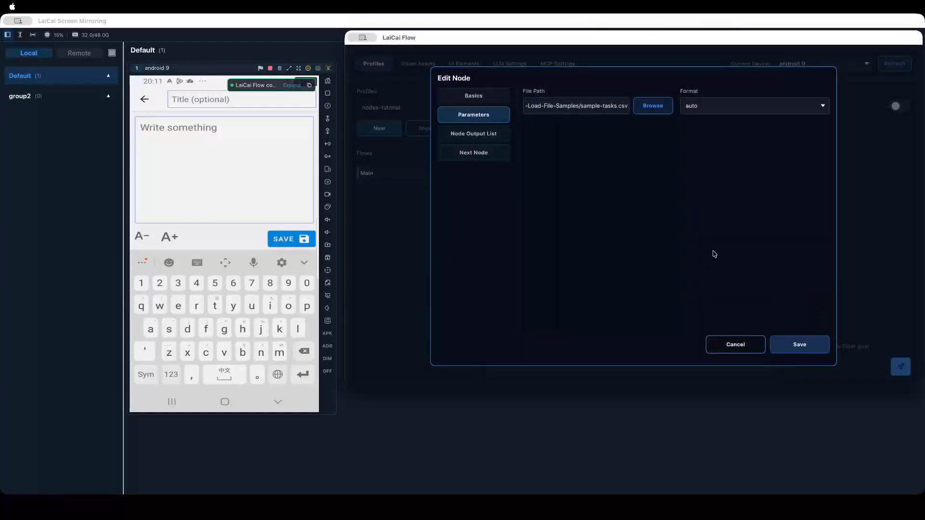
click(784, 345)
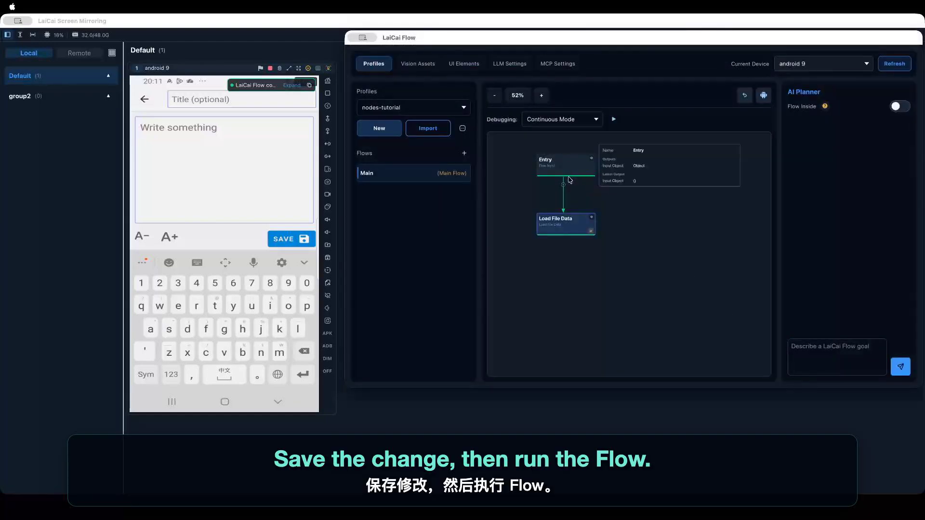
- Run the flow in Continuous Mode and inspect the format and text outputs for sample-tasks.csv in the expanded log
click(613, 119)
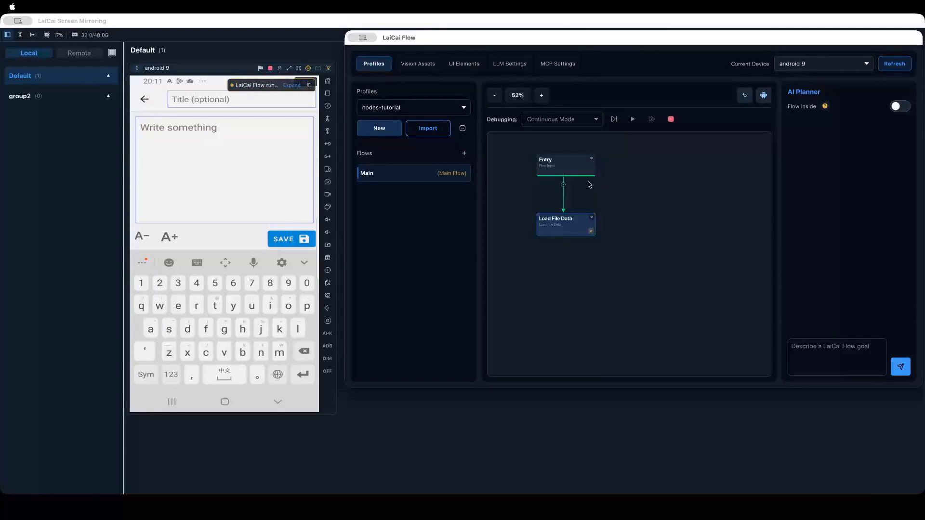
click(291, 85)
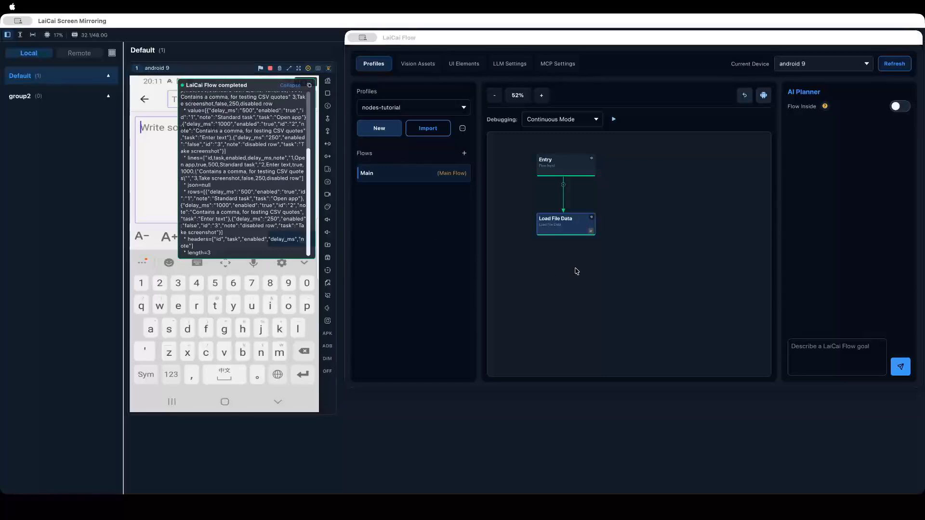
scroll(252, 171, up, 4)
scroll(244, 185, up, 4)
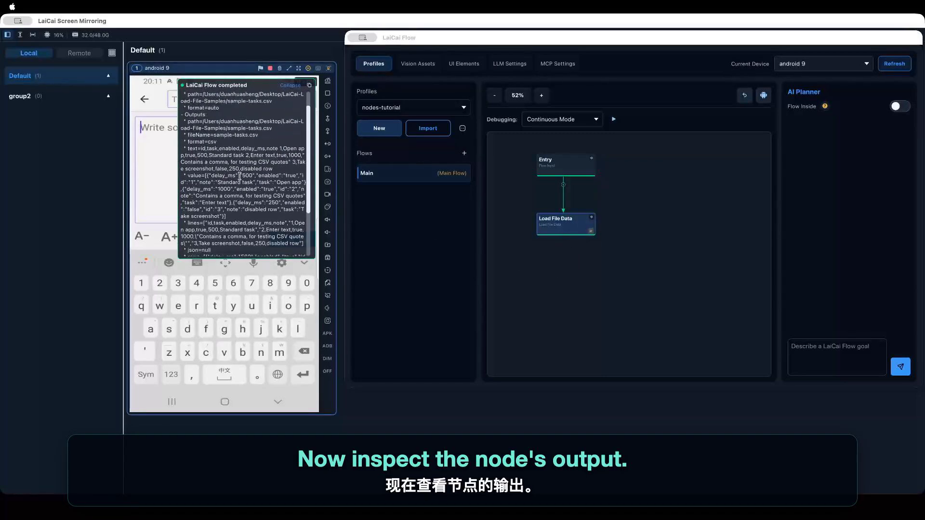
drag(188, 143, 222, 167)
click(221, 168)
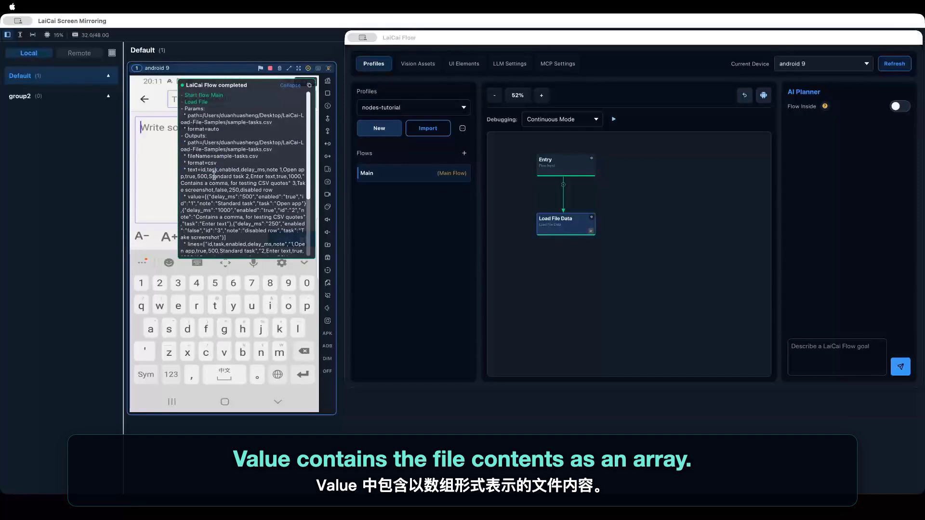
- Examine how the CSV contents are structured as an array of row objects in the logged value output
drag(187, 197, 219, 230)
click(204, 200)
scroll(230, 210, down, 2)
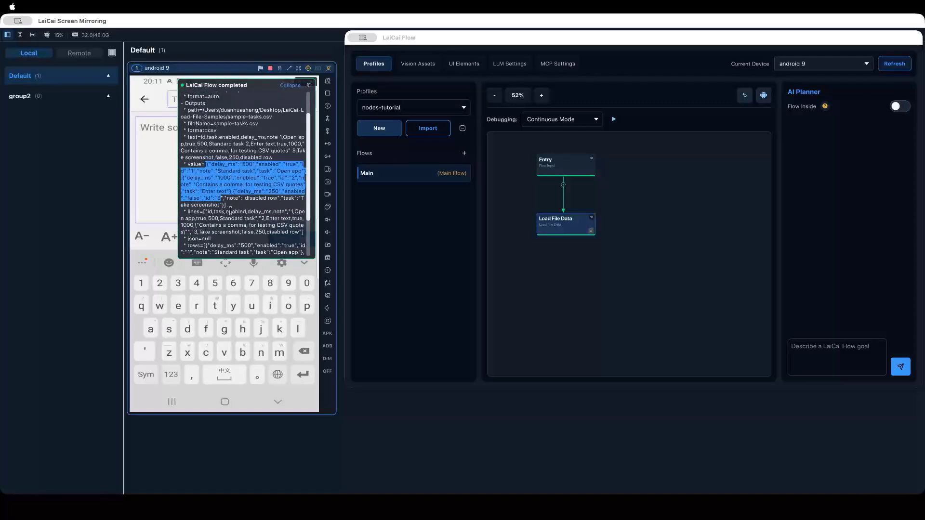
click(228, 203)
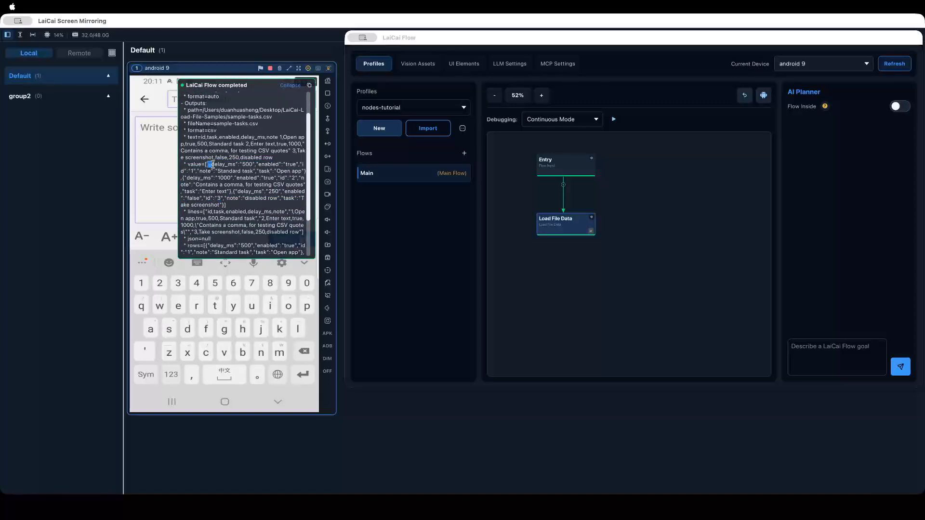
drag(207, 165, 231, 232)
click(223, 180)
scroll(221, 183, down, 3)
click(247, 215)
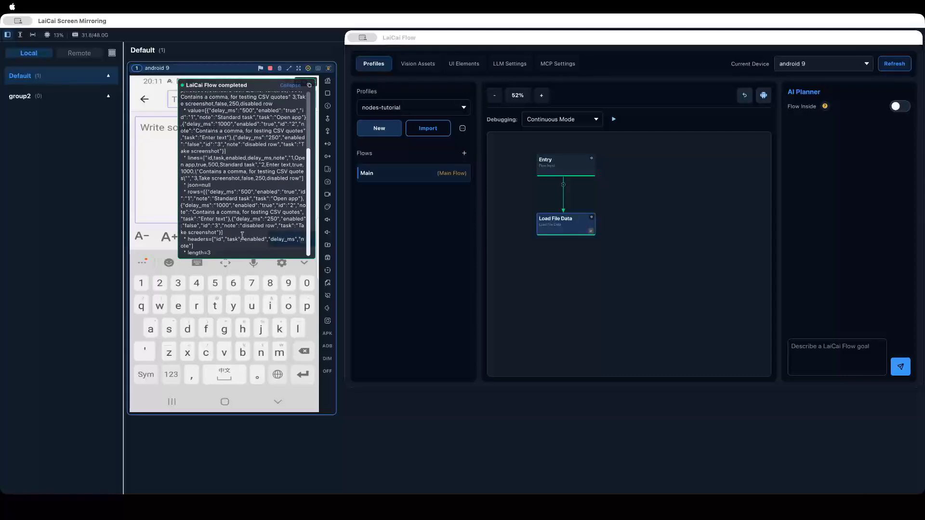
- Check the array length and the rows output at the end of the Load File Data log
drag(214, 253, 187, 254)
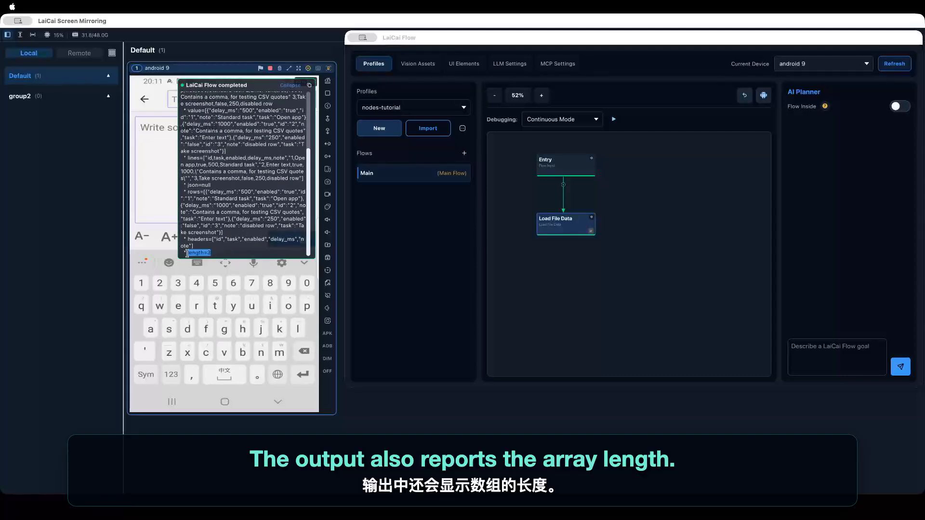
click(227, 235)
click(519, 274)
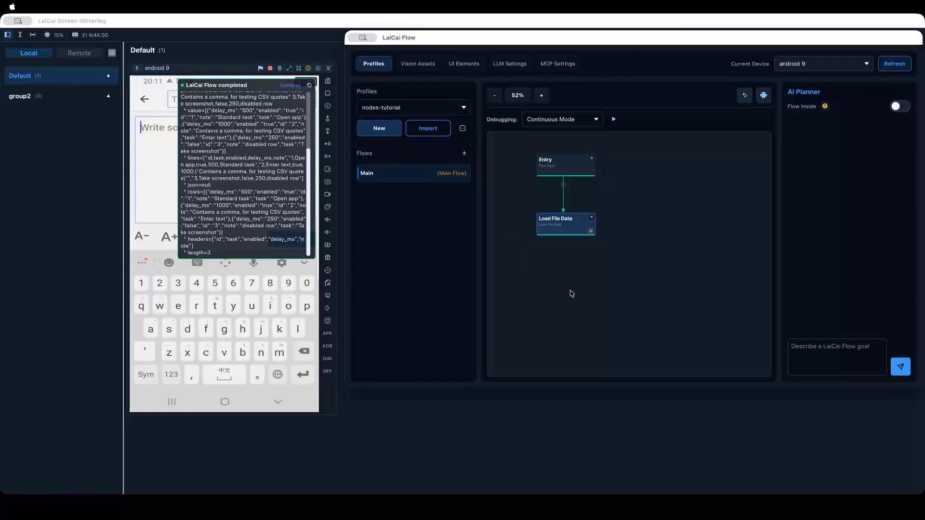
right_click(570, 291)
click(564, 269)
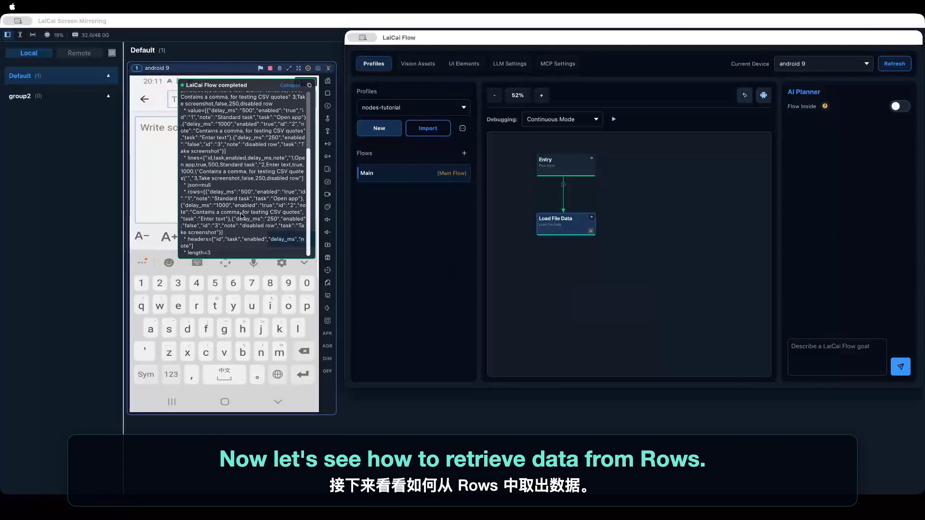
drag(187, 192, 224, 224)
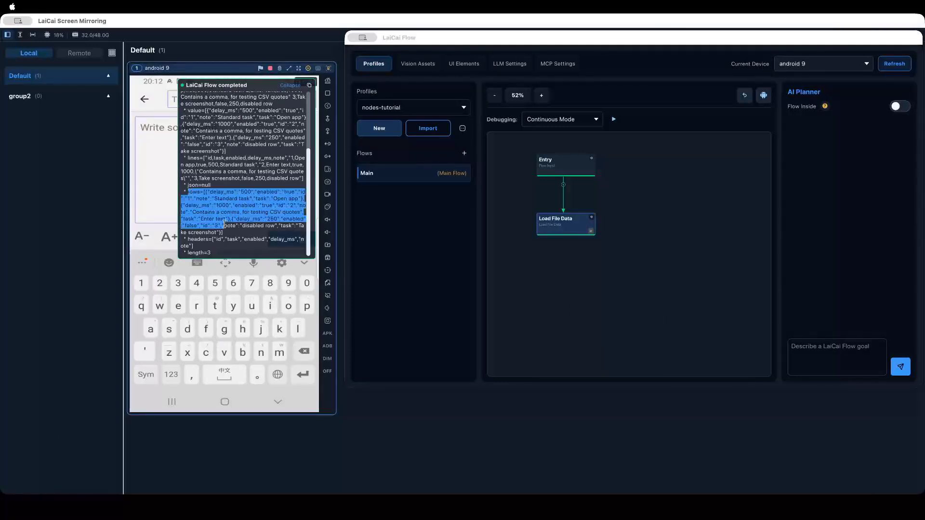
click(224, 224)
click(518, 302)
right_click(570, 300)
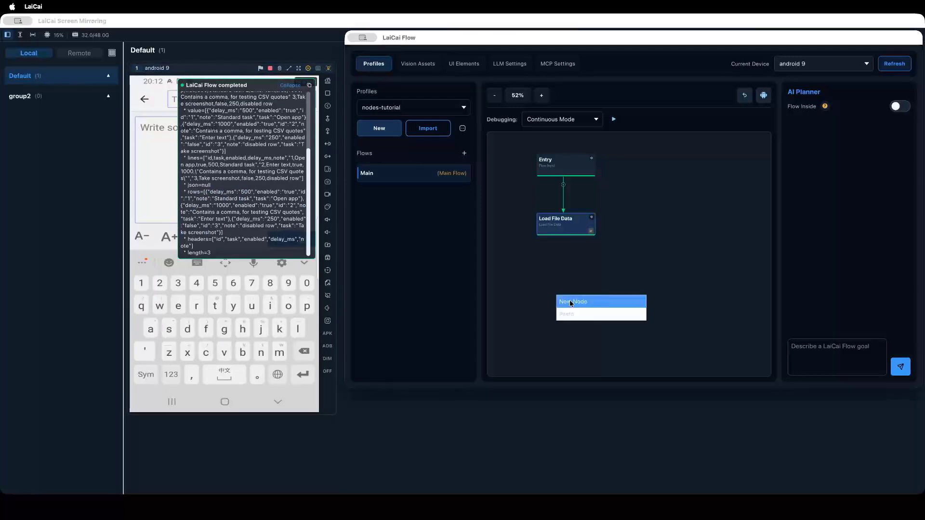
click(570, 302)
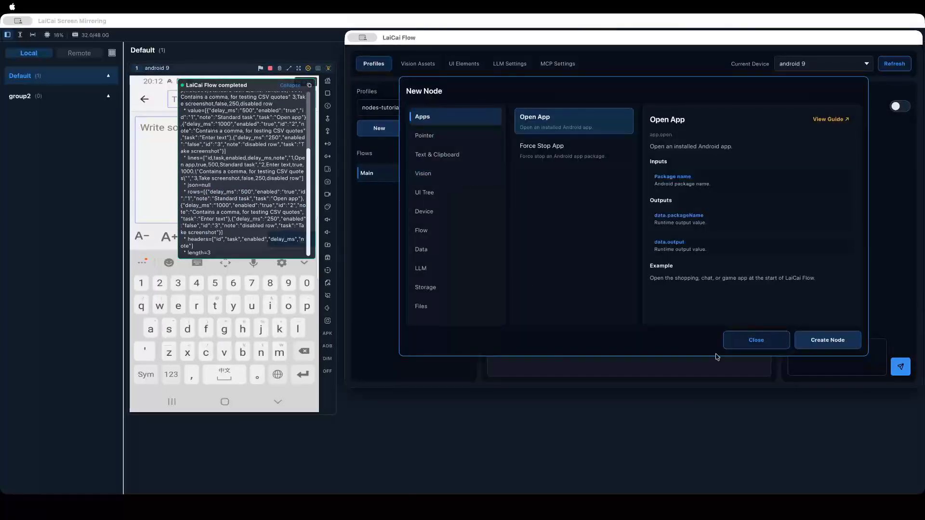
click(753, 340)
- Review the Load File Data node's output types and latest output to see which outputs are arrays
mouse_move(568, 228)
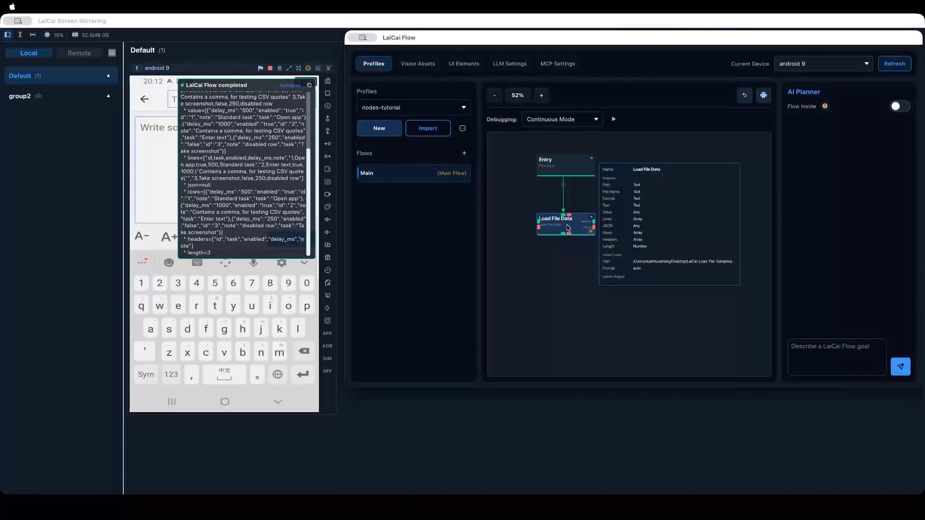
scroll(626, 236, down, 3)
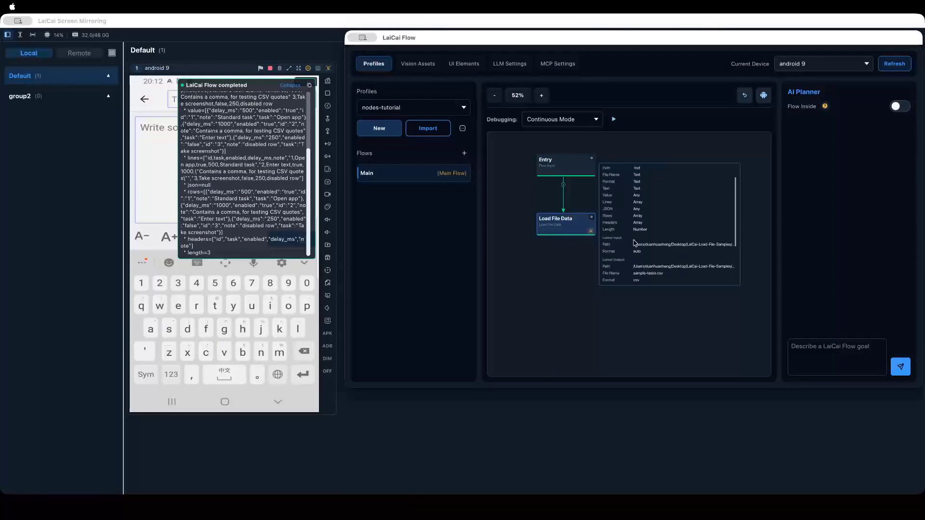
scroll(638, 236, up, 4)
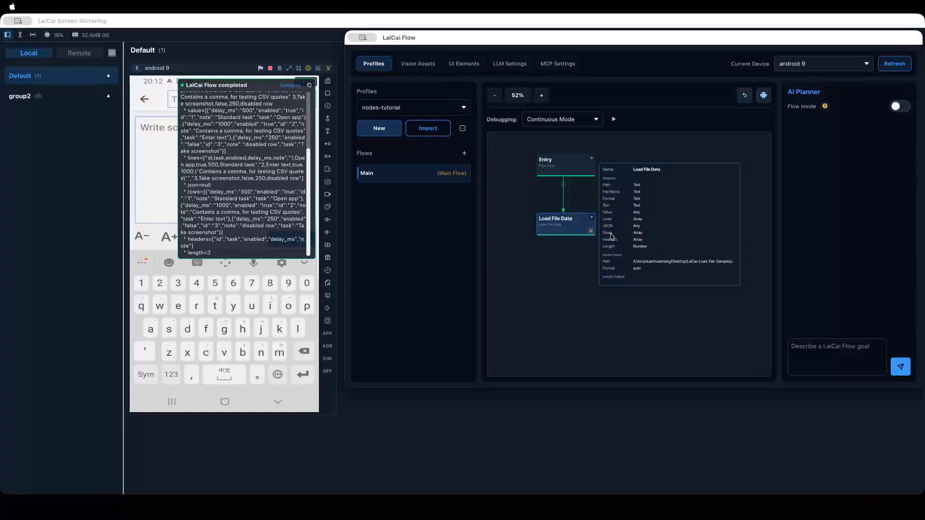
scroll(621, 238, right, 2)
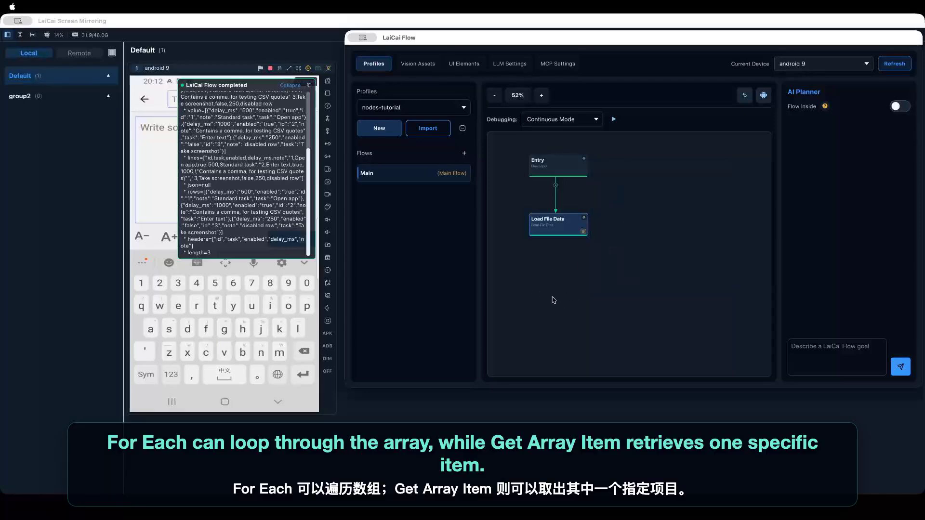
- Create a Get Array Item node from the Data category below Load File Data and connect Load File Data to it
right_click(554, 300)
click(571, 308)
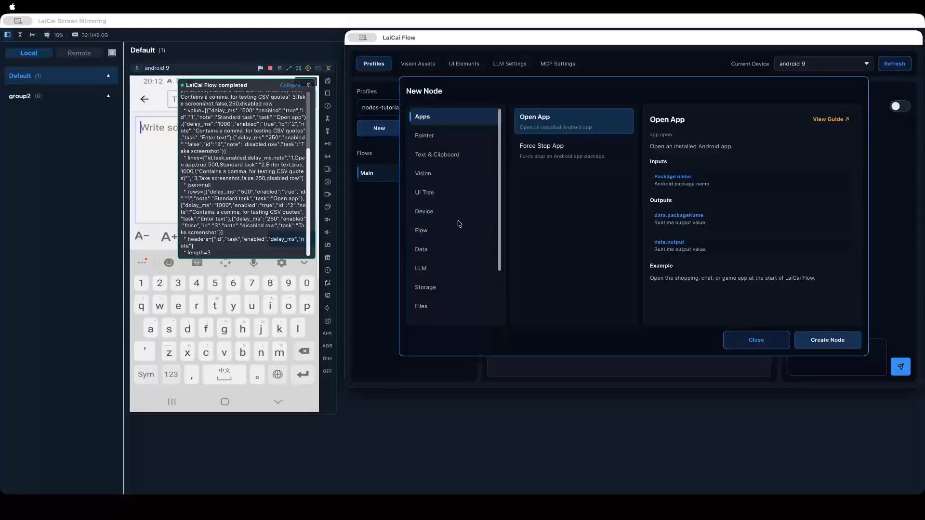
click(457, 249)
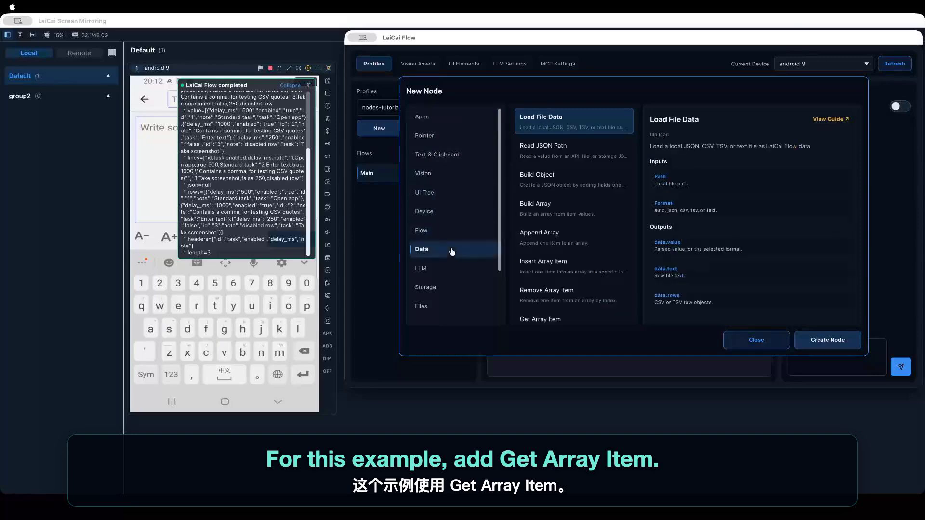
scroll(557, 217, down, 3)
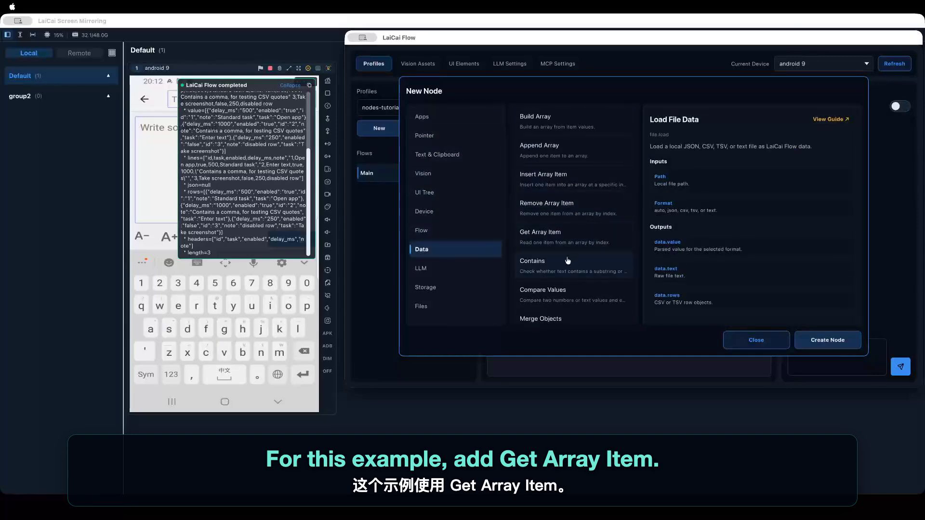
click(590, 239)
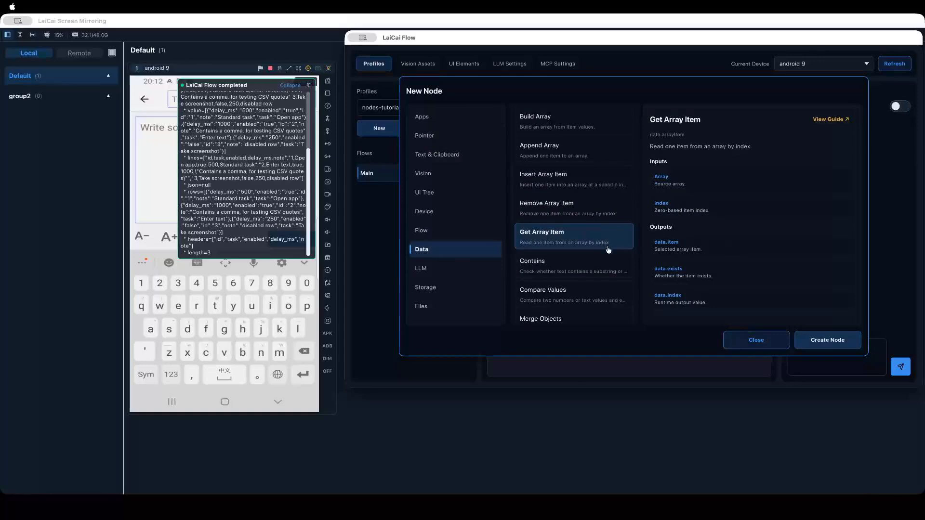
click(826, 339)
click(486, 150)
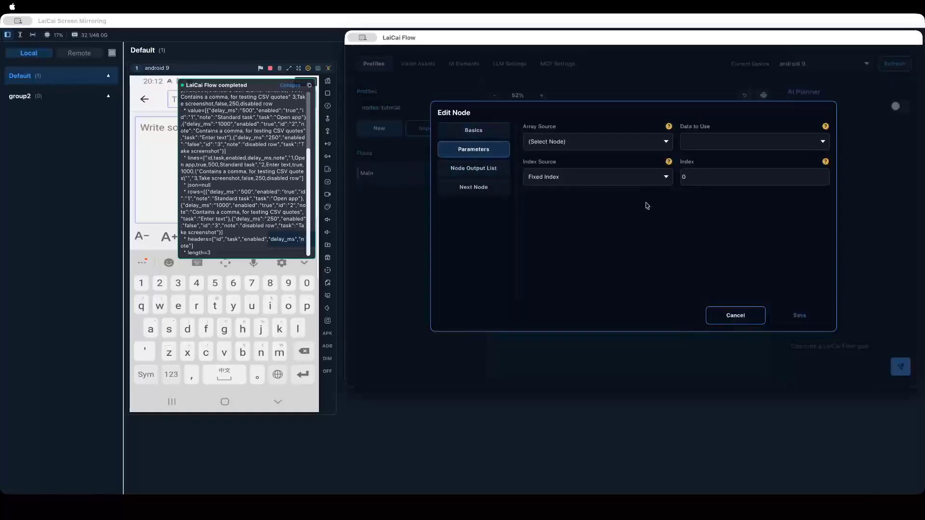
click(735, 314)
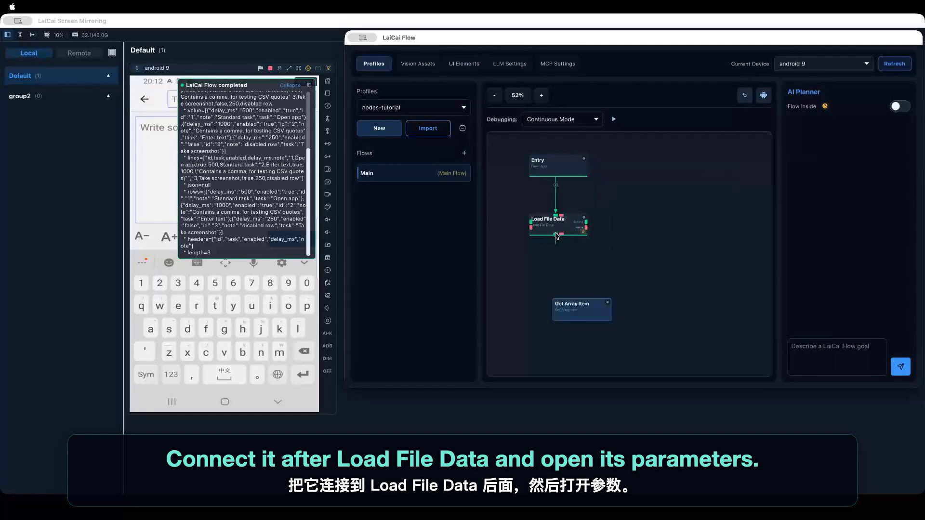
drag(556, 235, 554, 285)
- Configure Get Array Item with array source Load File Data, data to use Rows and Fixed Index 0, then save the node
right_click(555, 285)
click(563, 284)
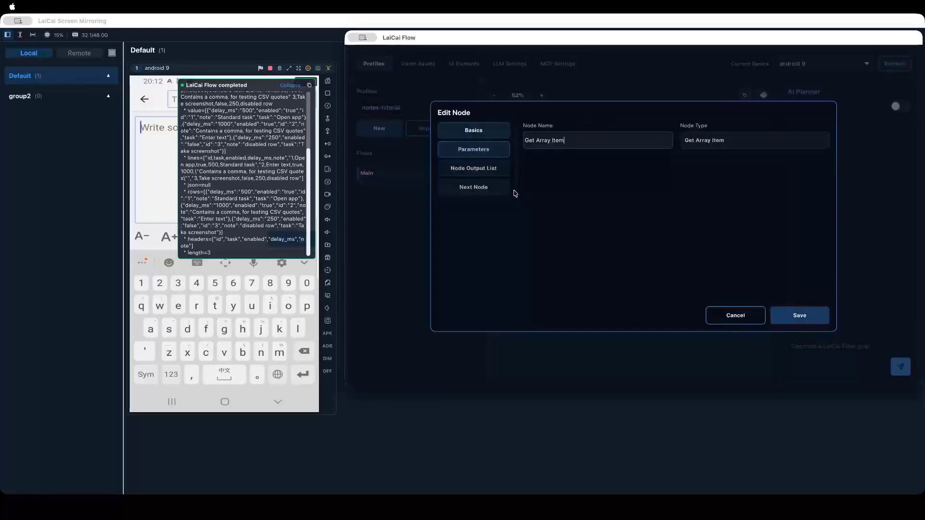
click(473, 150)
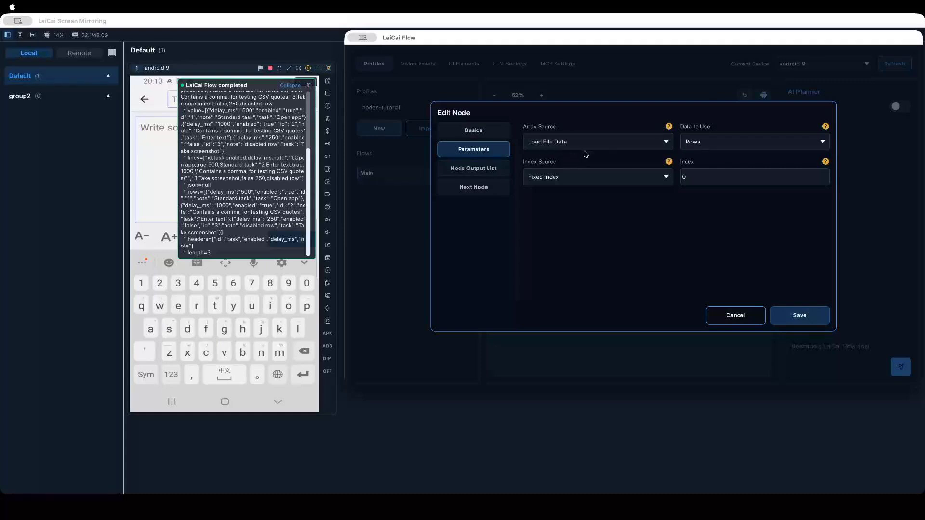
click(609, 144)
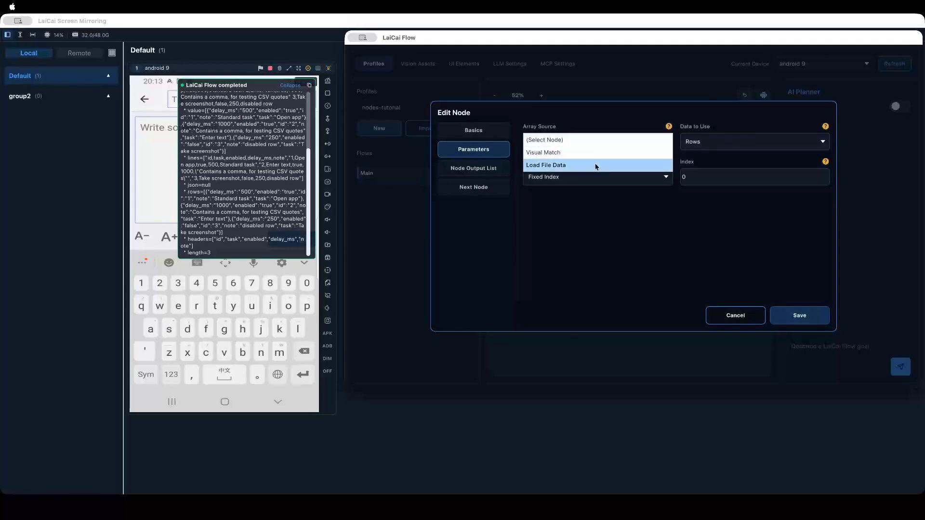
click(596, 166)
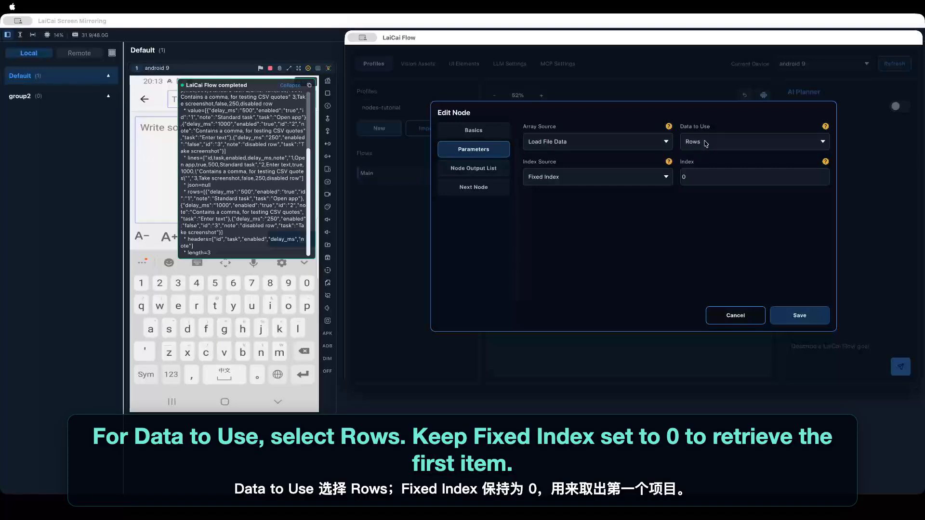
click(603, 178)
click(588, 176)
click(588, 177)
click(698, 175)
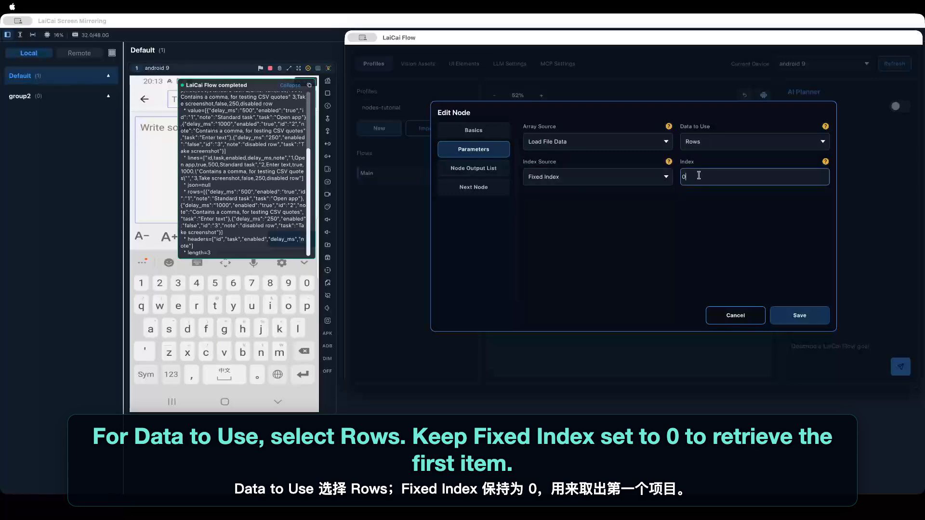
click(797, 315)
- Check the first record in the rows output, then run the flow with Get Array Item and expand the run log
click(227, 193)
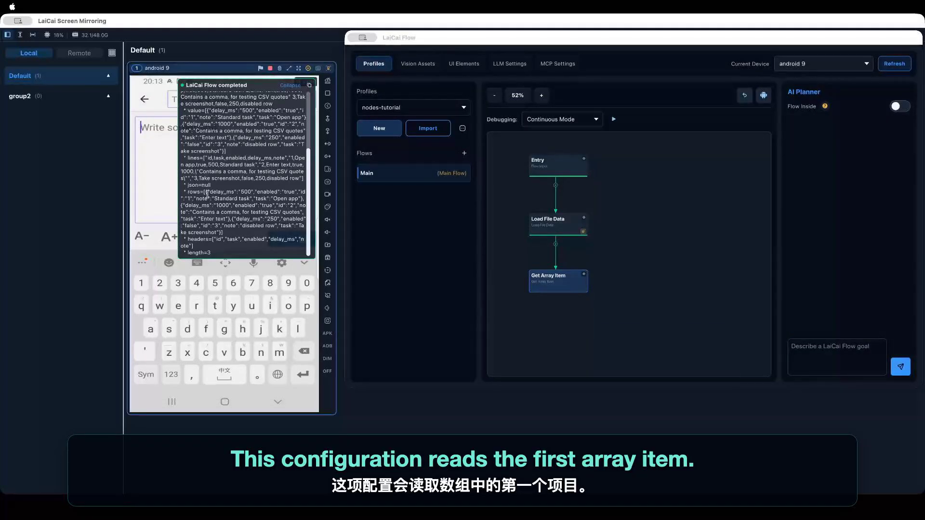
drag(206, 192, 299, 198)
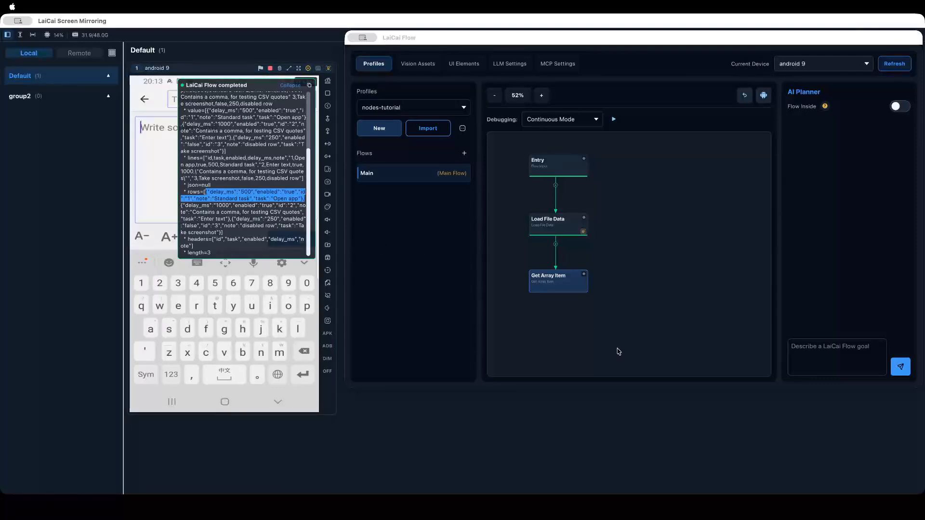
mouse_move(569, 217)
click(614, 119)
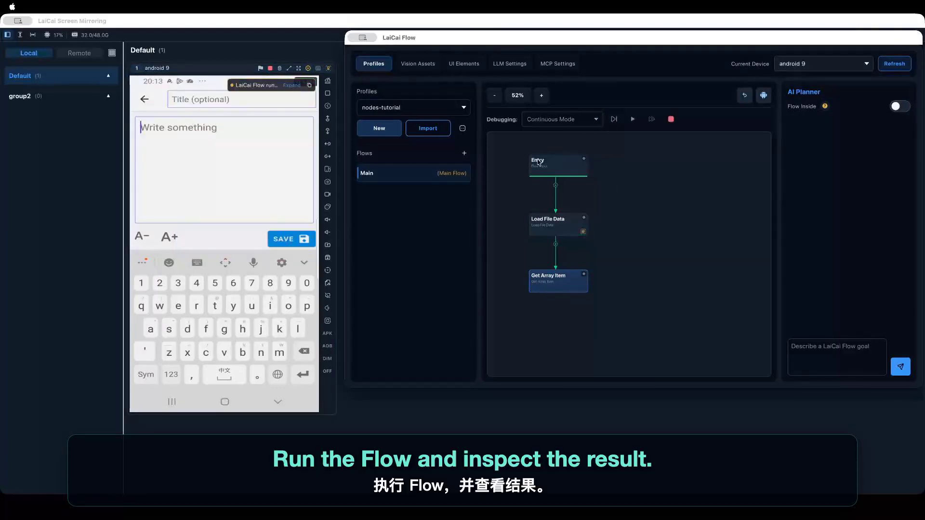
click(292, 87)
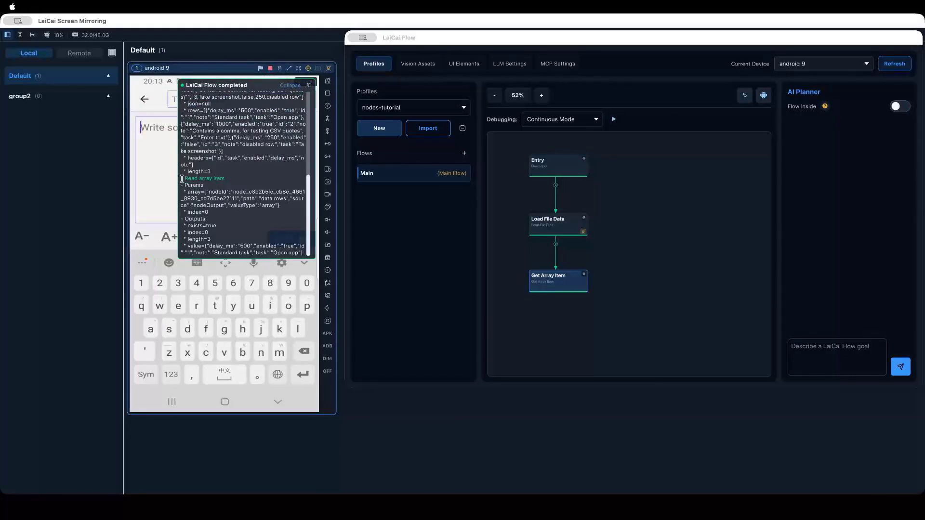
- Review the Read array item section of the log, checking its parameters and its exists and value outputs
drag(181, 179, 295, 250)
drag(227, 228, 188, 226)
click(228, 224)
click(188, 225)
drag(188, 245, 258, 246)
click(245, 248)
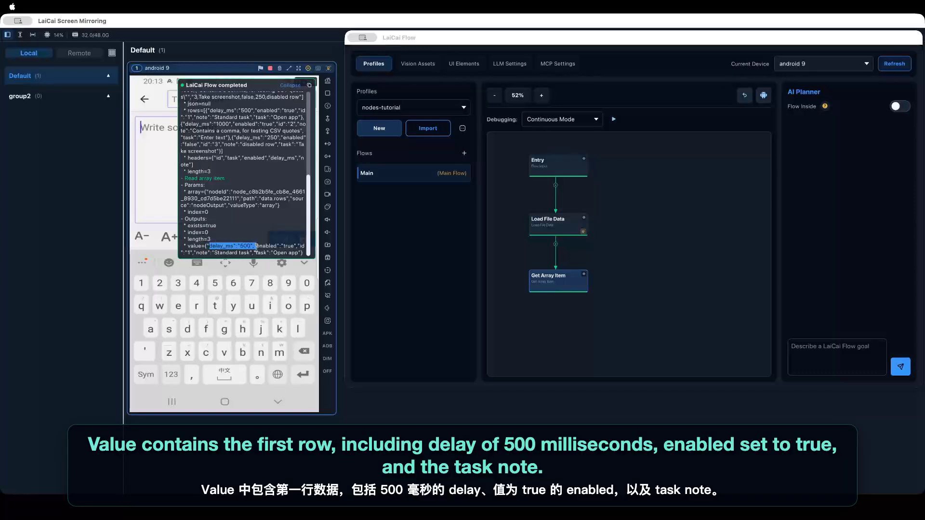
- Inspect the delay_ms, enabled, note and task fields inside the returned value in the log
double_click(221, 245)
click(242, 245)
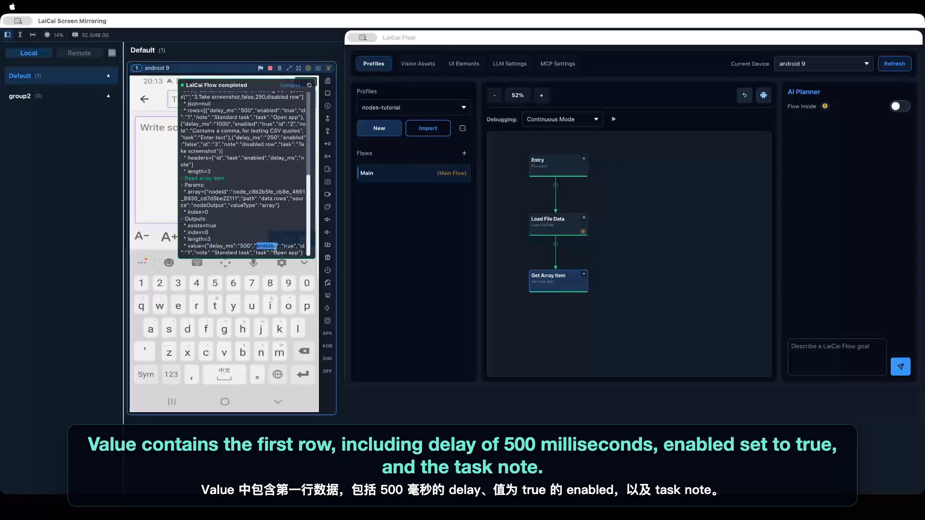
double_click(260, 252)
click(201, 253)
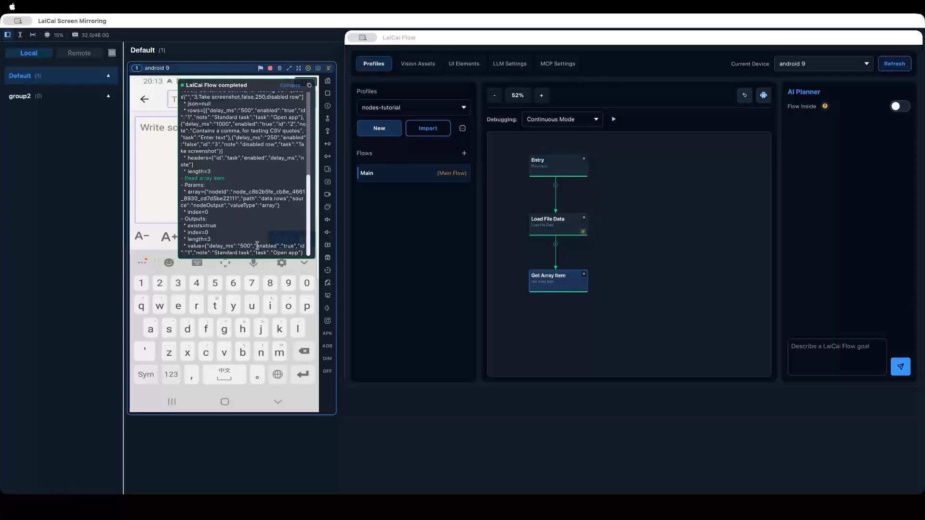
drag(205, 245, 301, 254)
click(302, 254)
- Collapse the run log and view the Get Array Item node's details on the canvas
click(519, 318)
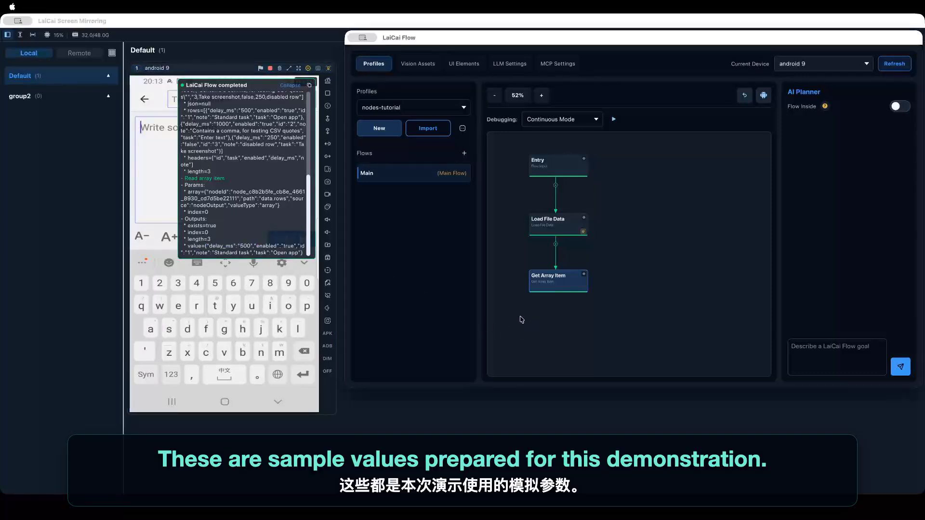
scroll(658, 299, down, 2)
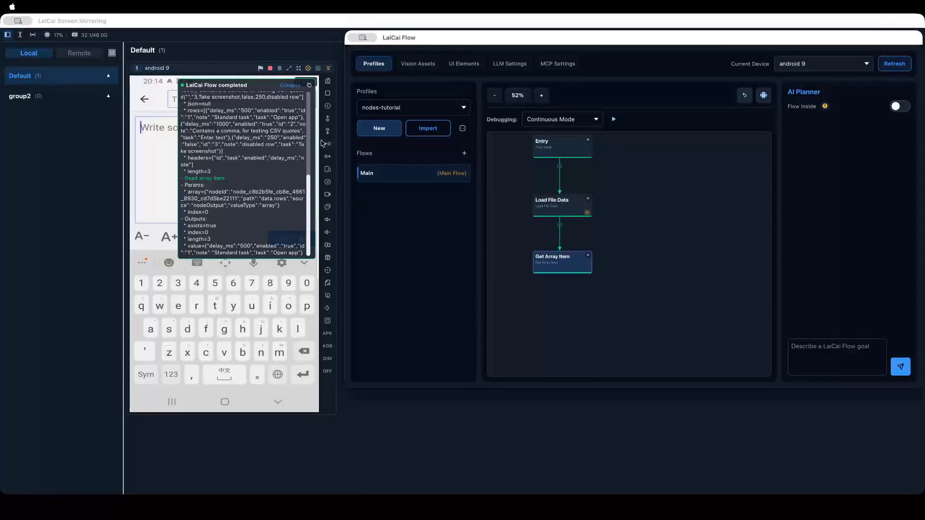
click(294, 85)
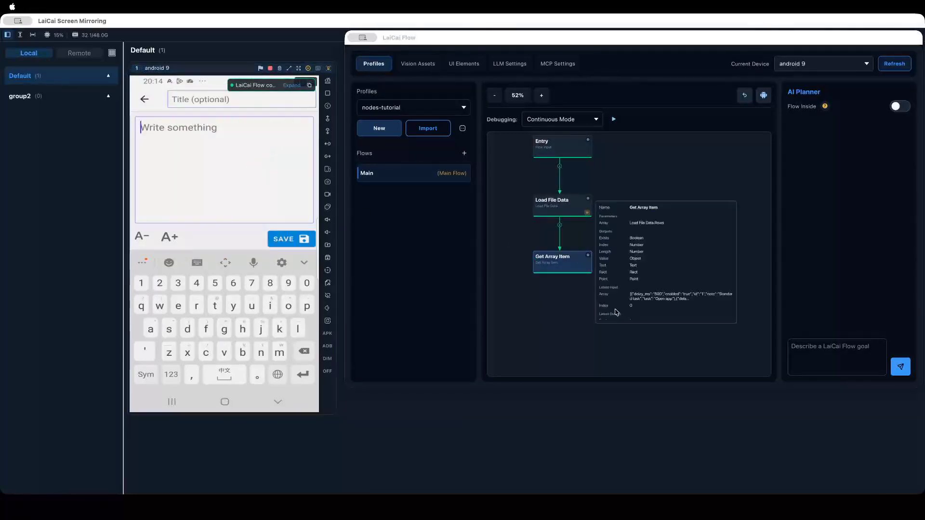
drag(535, 306, 538, 325)
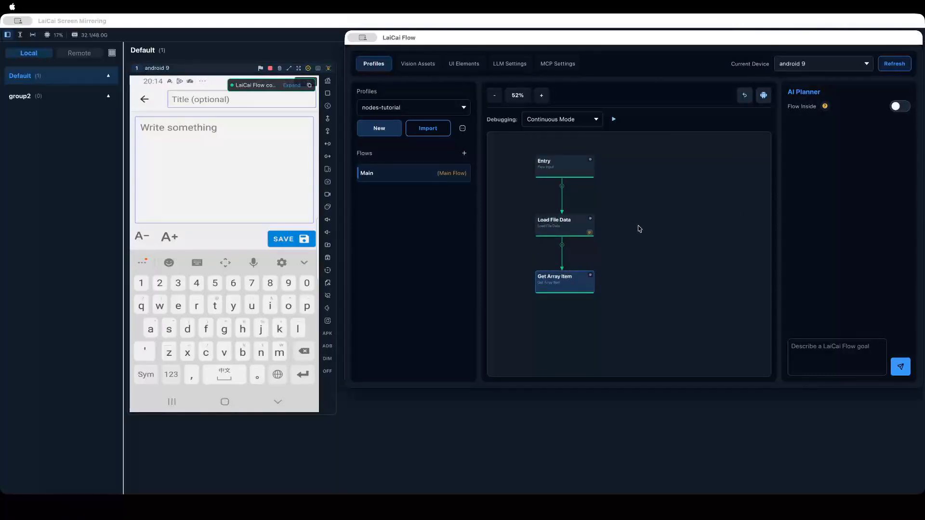
mouse_move(588, 228)
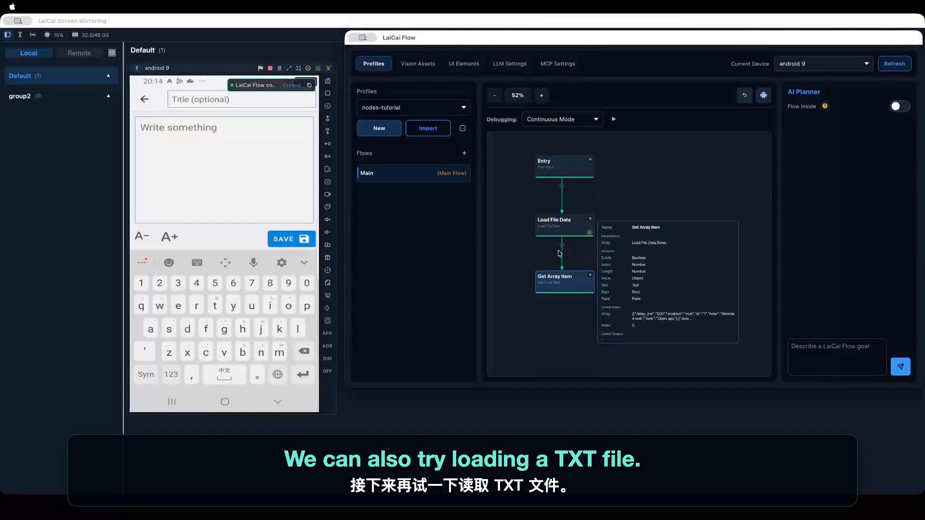
- Disconnect Get Array Item from Load File Data, then set Load File Data's file path to sample-lines.txt and save the node
right_click(562, 230)
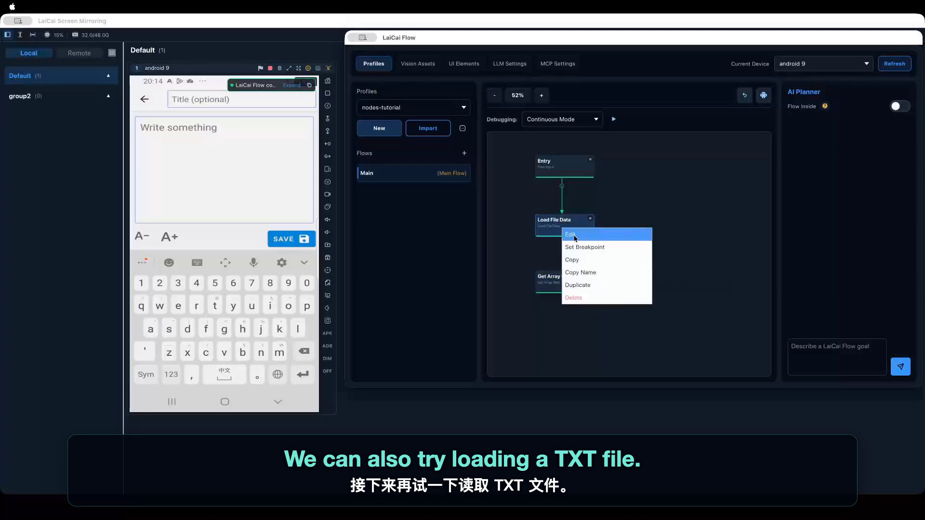
click(571, 235)
click(474, 116)
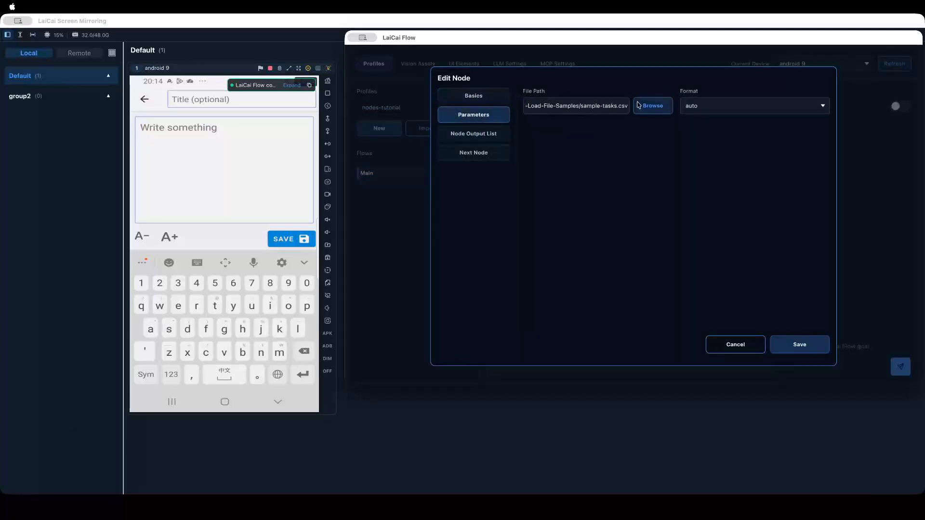
click(640, 106)
click(589, 159)
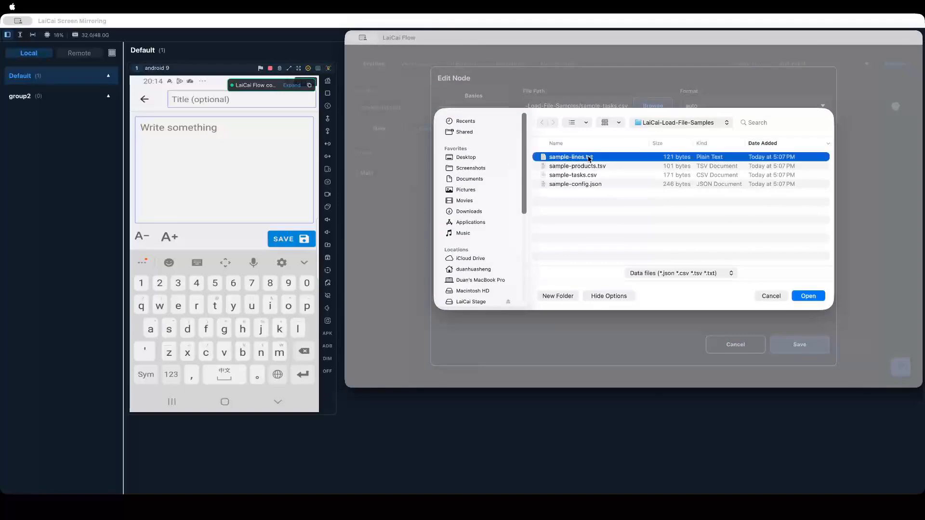
key(Return)
click(811, 347)
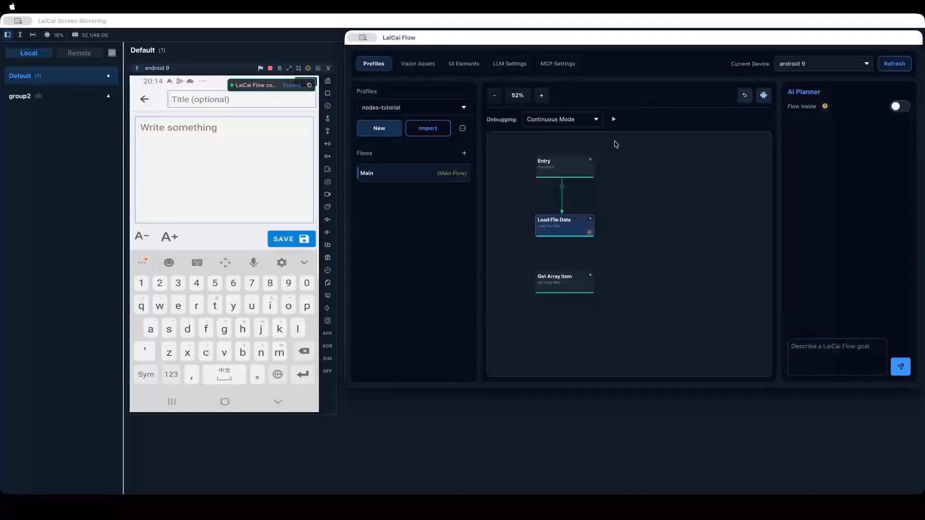
- Run the flow on the TXT file and check the log's Outputs section, including the format and text outputs
click(614, 119)
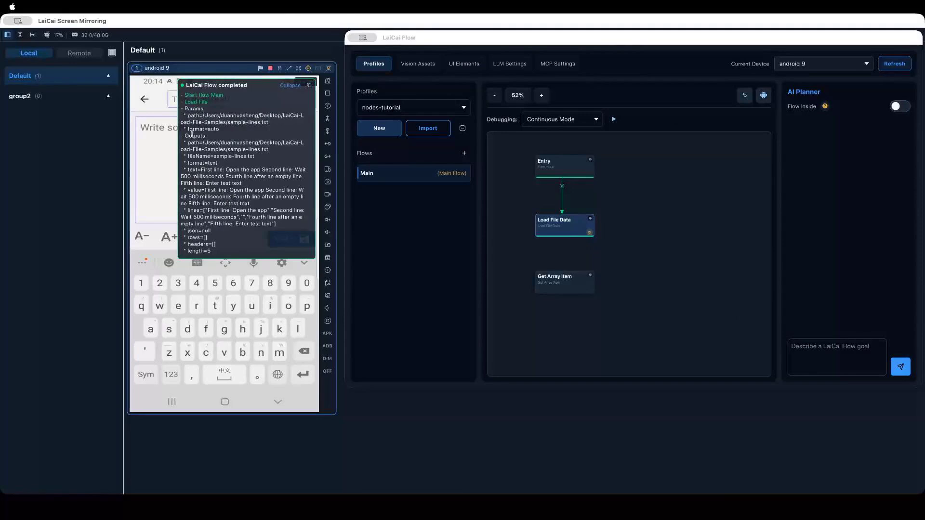
drag(206, 135, 174, 139)
click(204, 161)
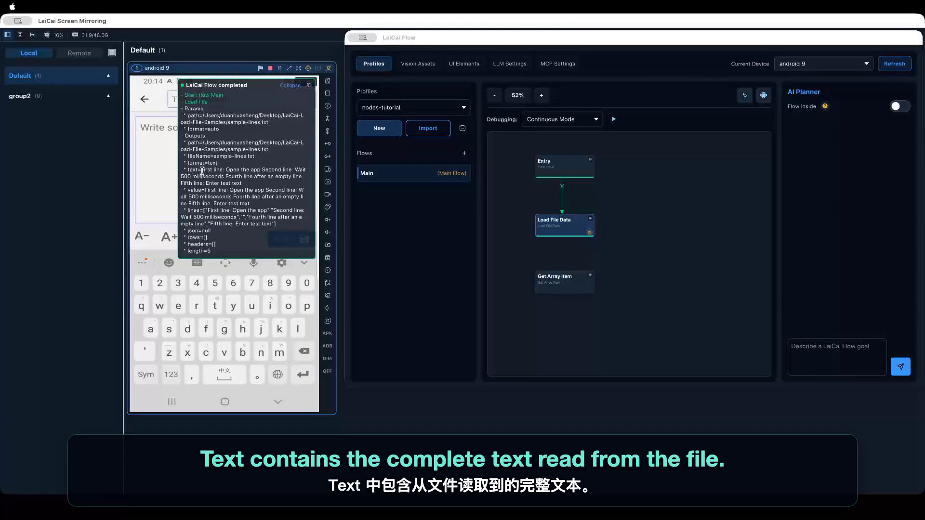
drag(202, 170, 251, 182)
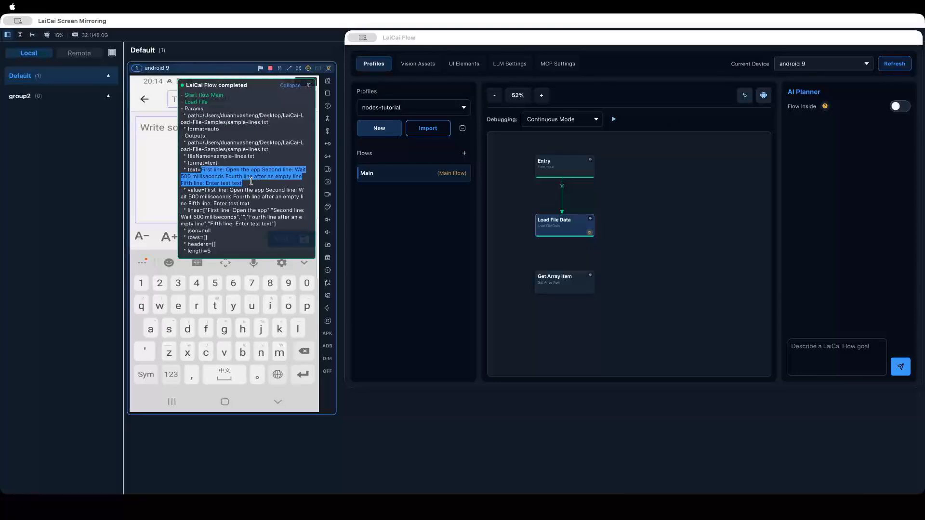
click(222, 208)
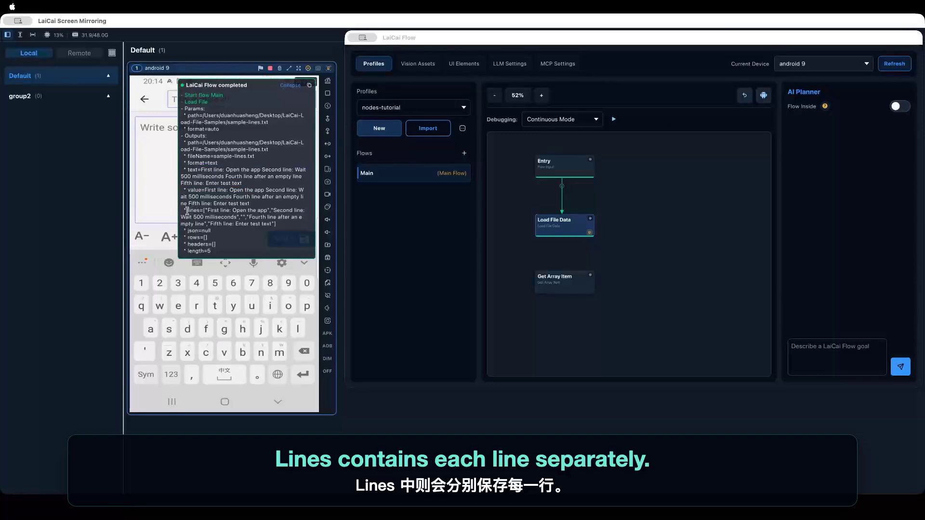
- Examine the lines output in the log and its individual line entries
drag(188, 211, 281, 223)
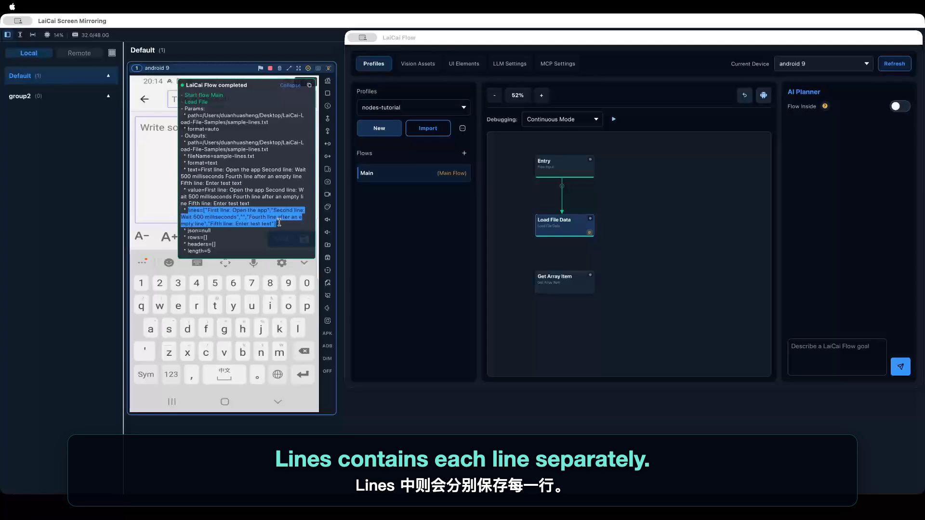
click(279, 223)
drag(206, 210, 233, 219)
click(229, 209)
click(261, 211)
click(231, 221)
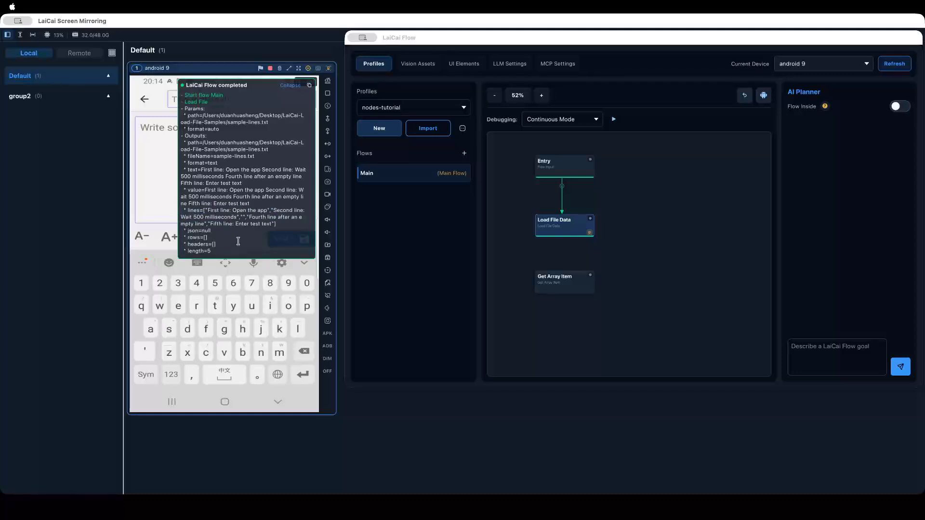
- Check the length output alongside the lines, json, rows and headers outputs, then collapse the log
drag(210, 251, 228, 215)
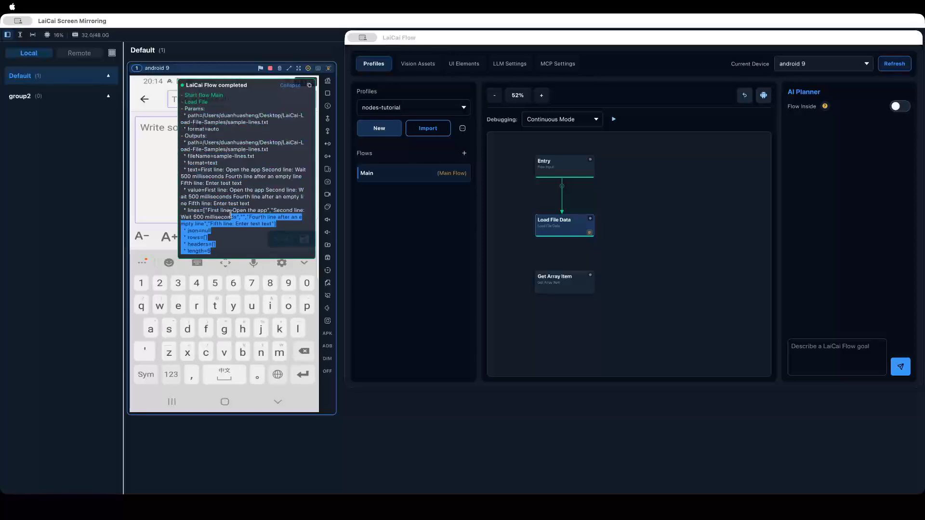
click(233, 178)
click(290, 86)
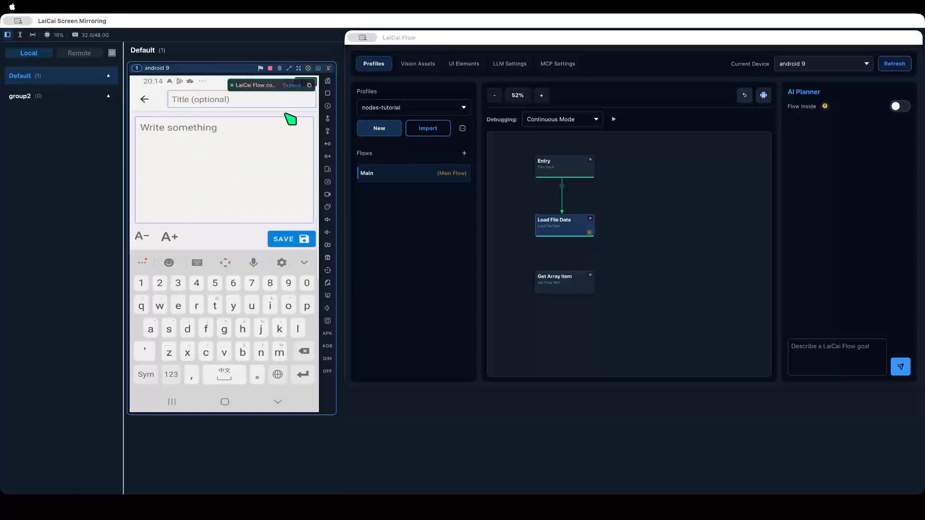